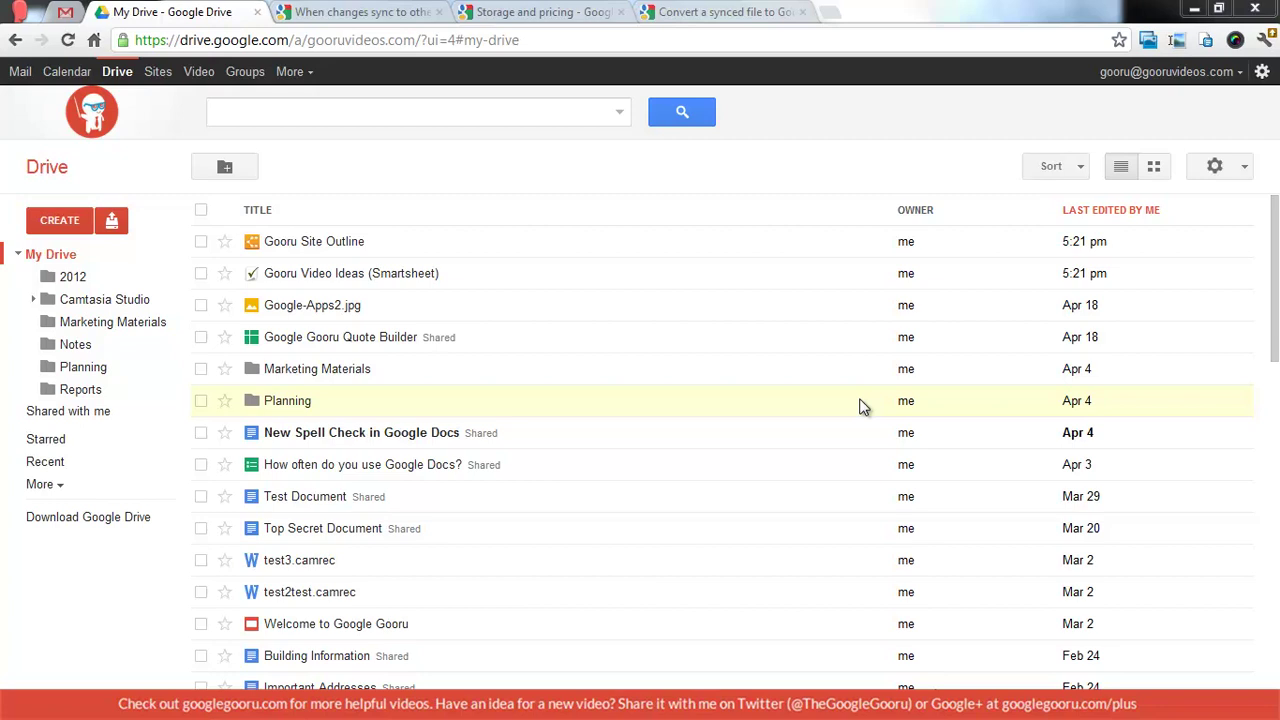
Step: Glance at Drive's settings, then bring up the sync client's menu showing 0.05GB of 5.00GB used
{"action": "left_click", "coordinate": [1217, 167]}
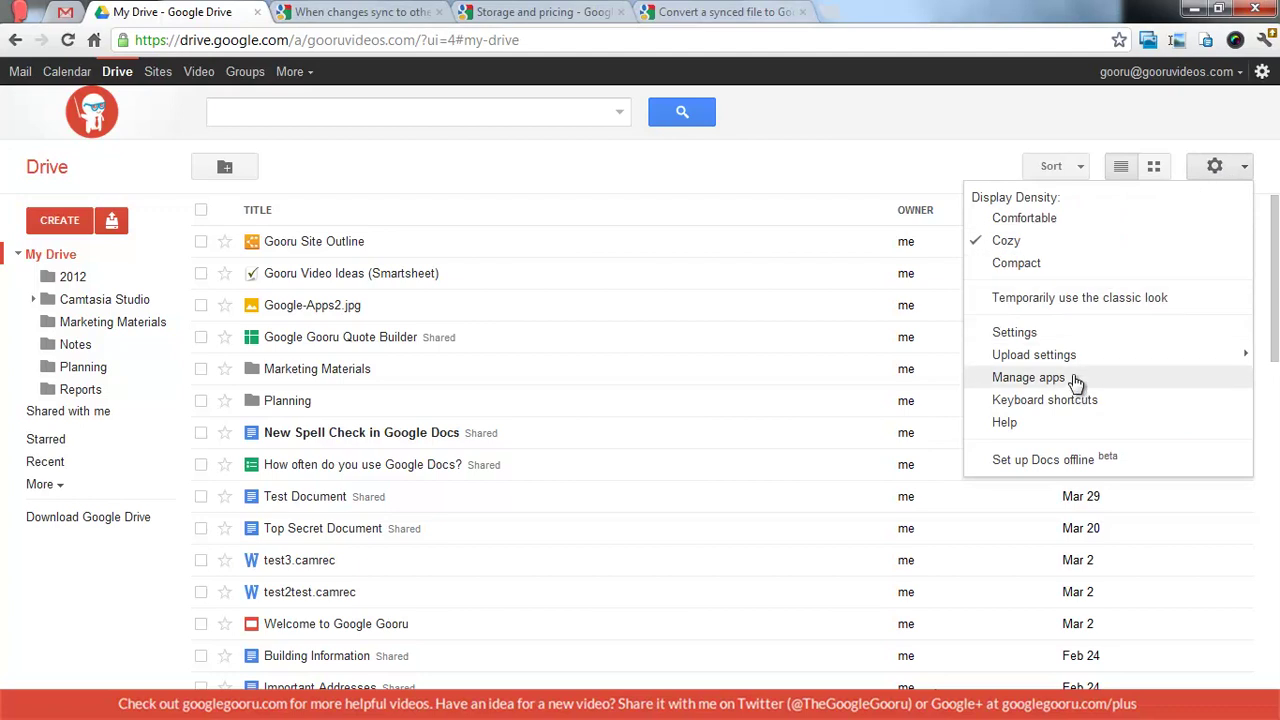
{"action": "left_click", "coordinate": [872, 170]}
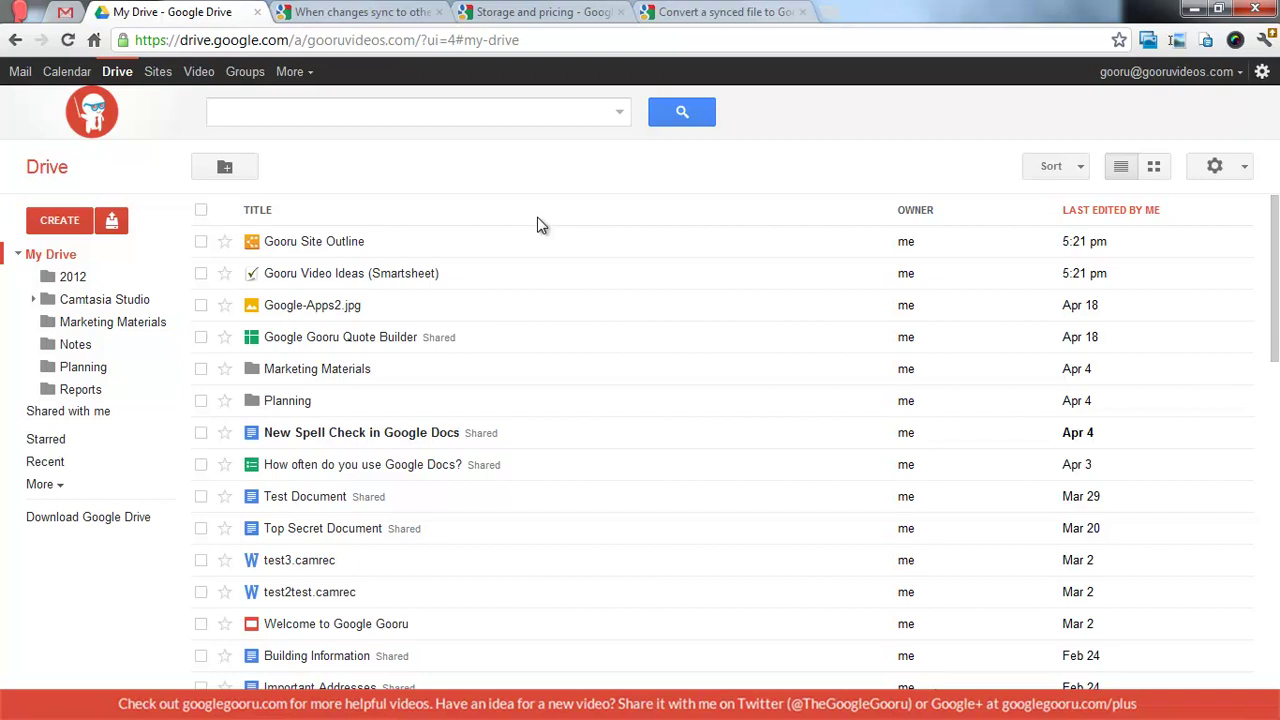
{"action": "mouse_move", "coordinate": [1186, 708]}
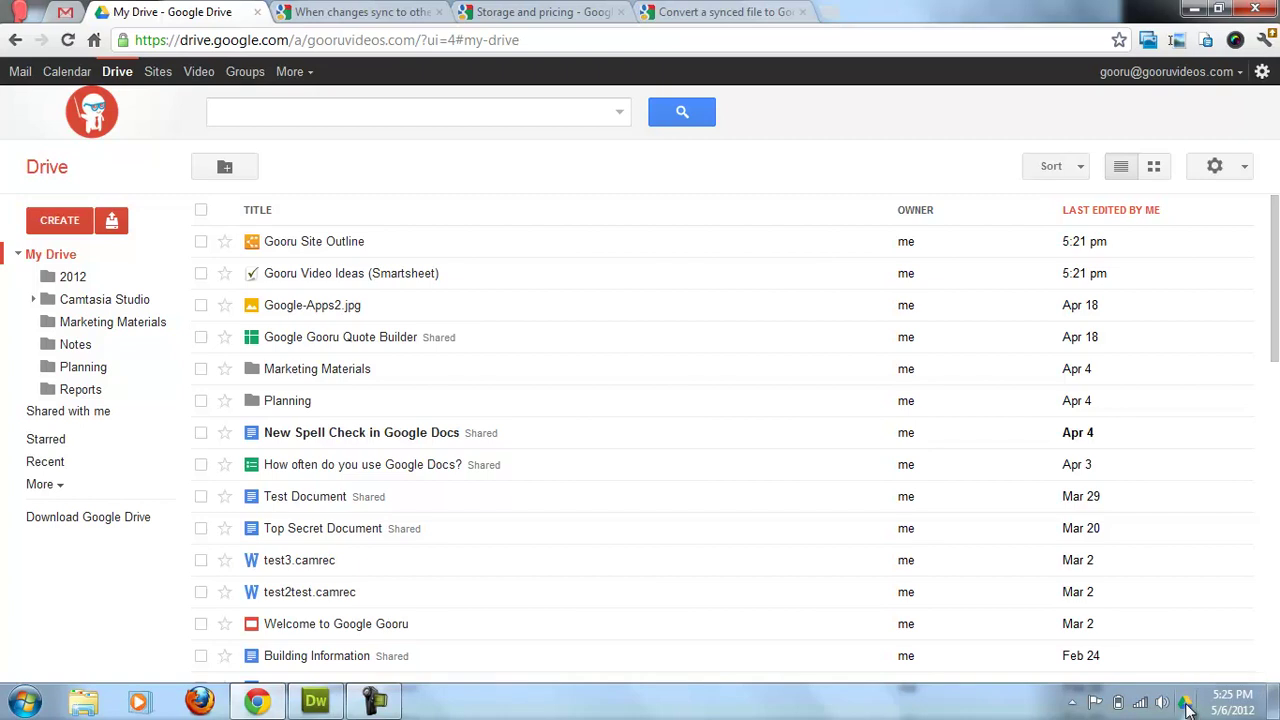
{"action": "left_click", "coordinate": [1186, 704]}
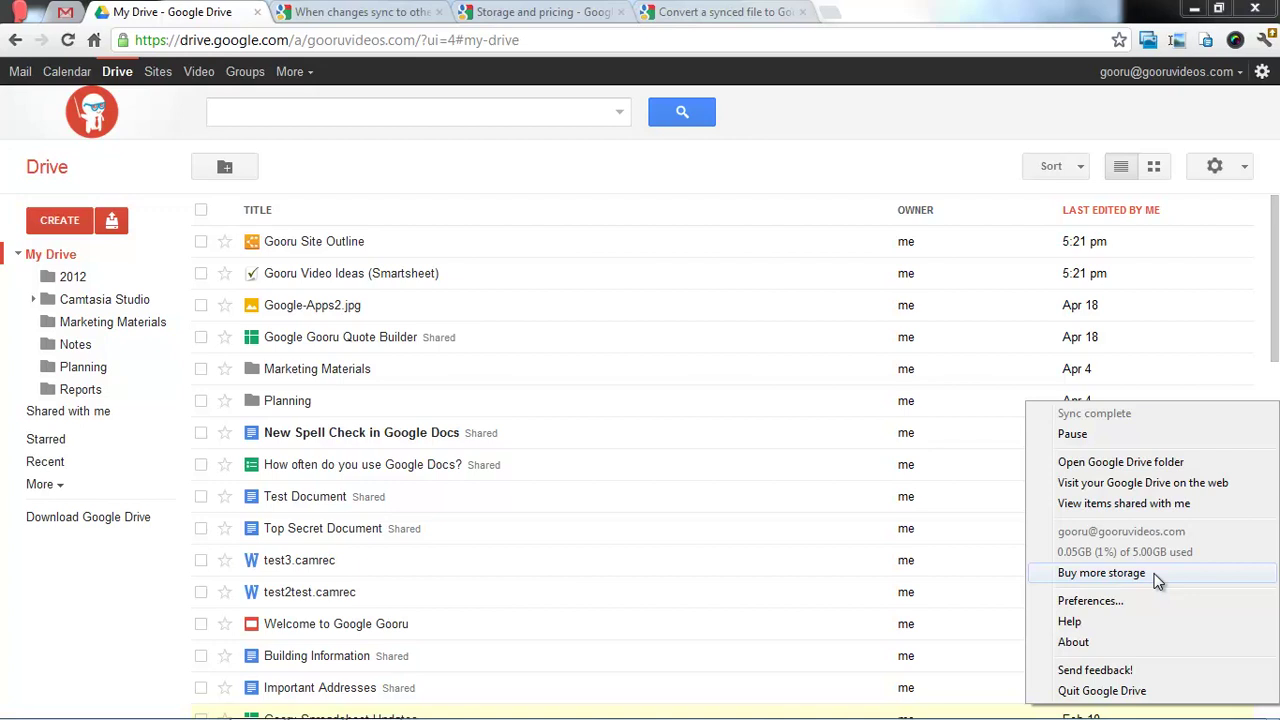
Step: Review the 49-item local Google Drive folder in Explorer, then close the window
{"action": "left_click", "coordinate": [1120, 462]}
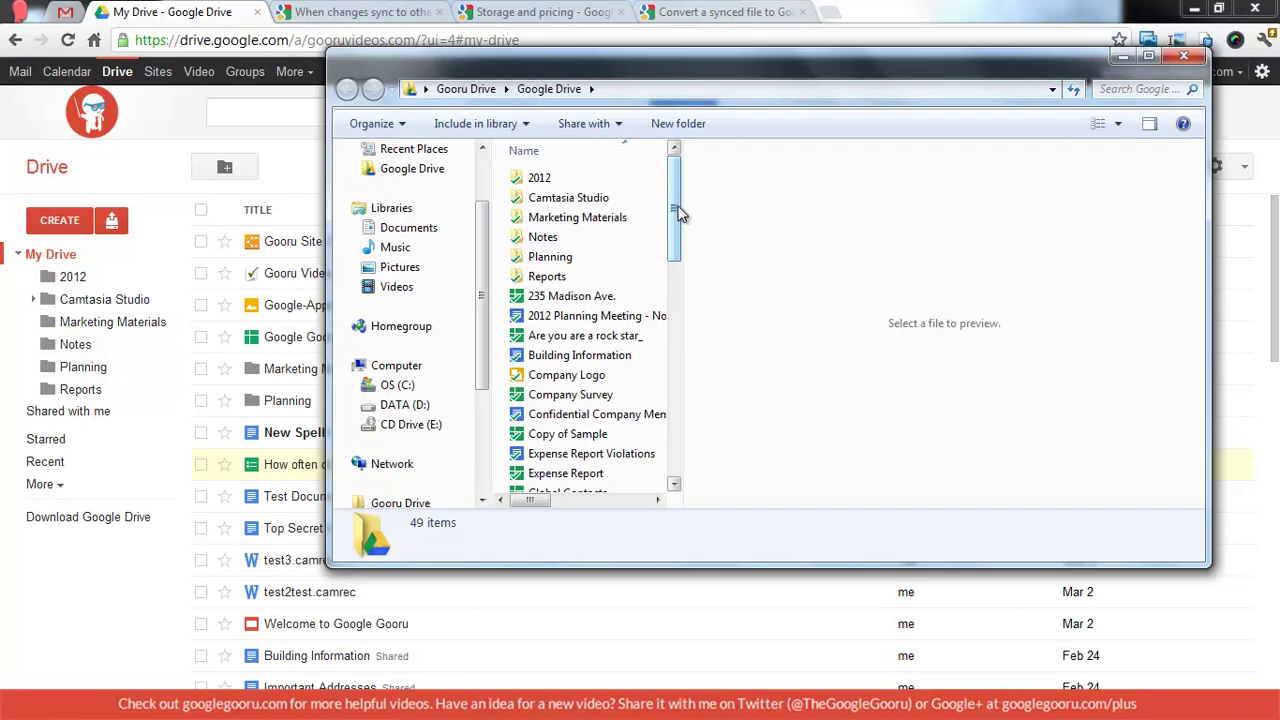
{"action": "scroll", "coordinate": [606, 297], "scroll_direction": "down", "scroll_amount": 2}
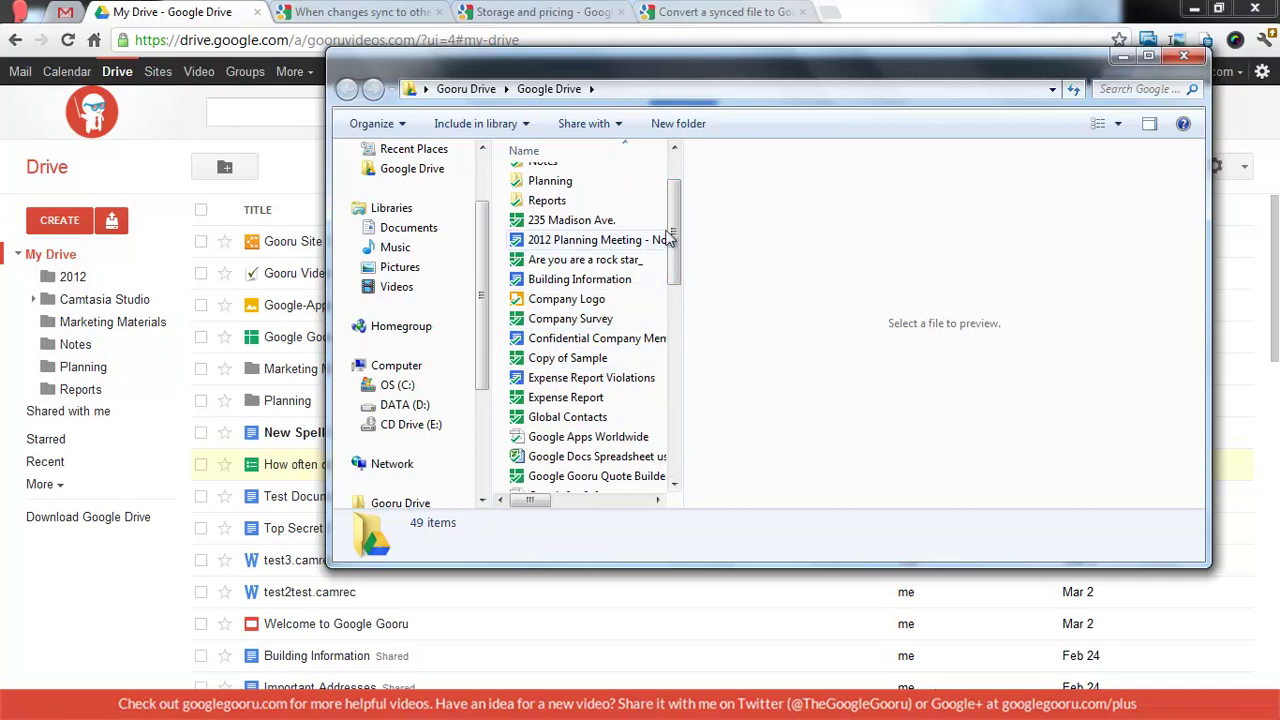
{"action": "left_click_drag", "start_coordinate": [676, 228], "coordinate": [676, 266]}
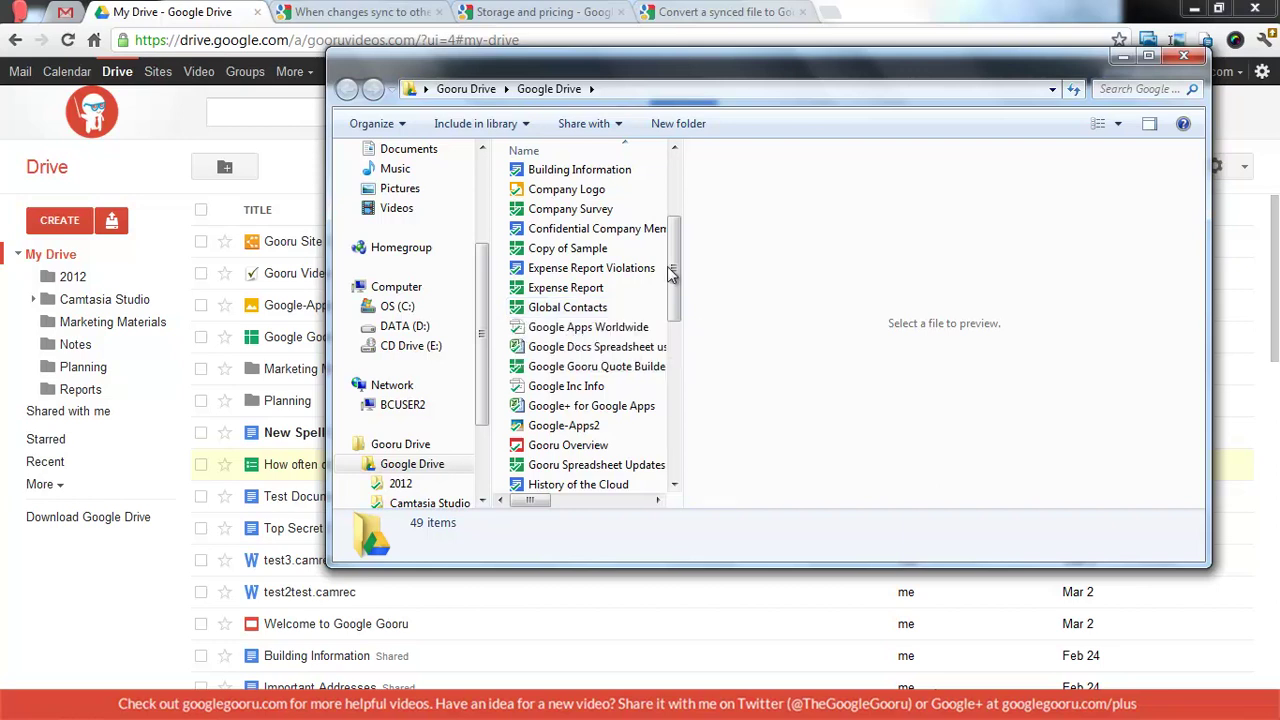
{"action": "left_click_drag", "start_coordinate": [677, 271], "coordinate": [655, 181]}
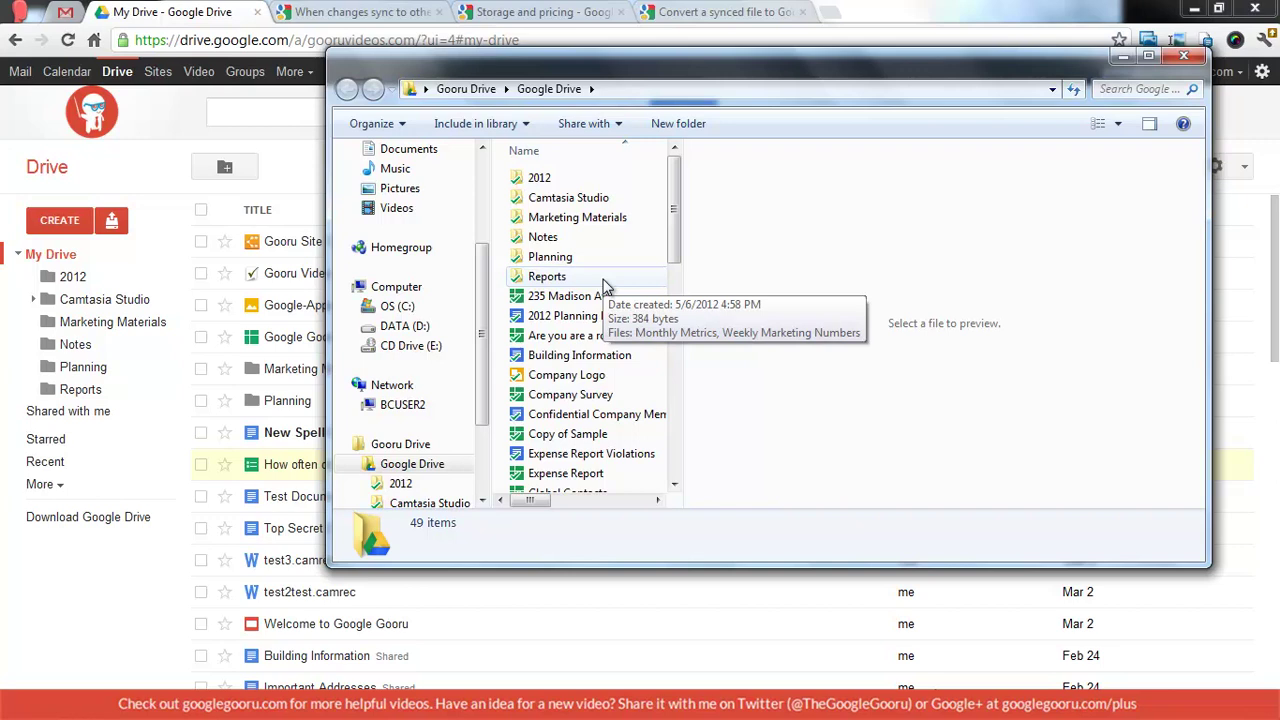
{"action": "left_click", "coordinate": [1203, 58]}
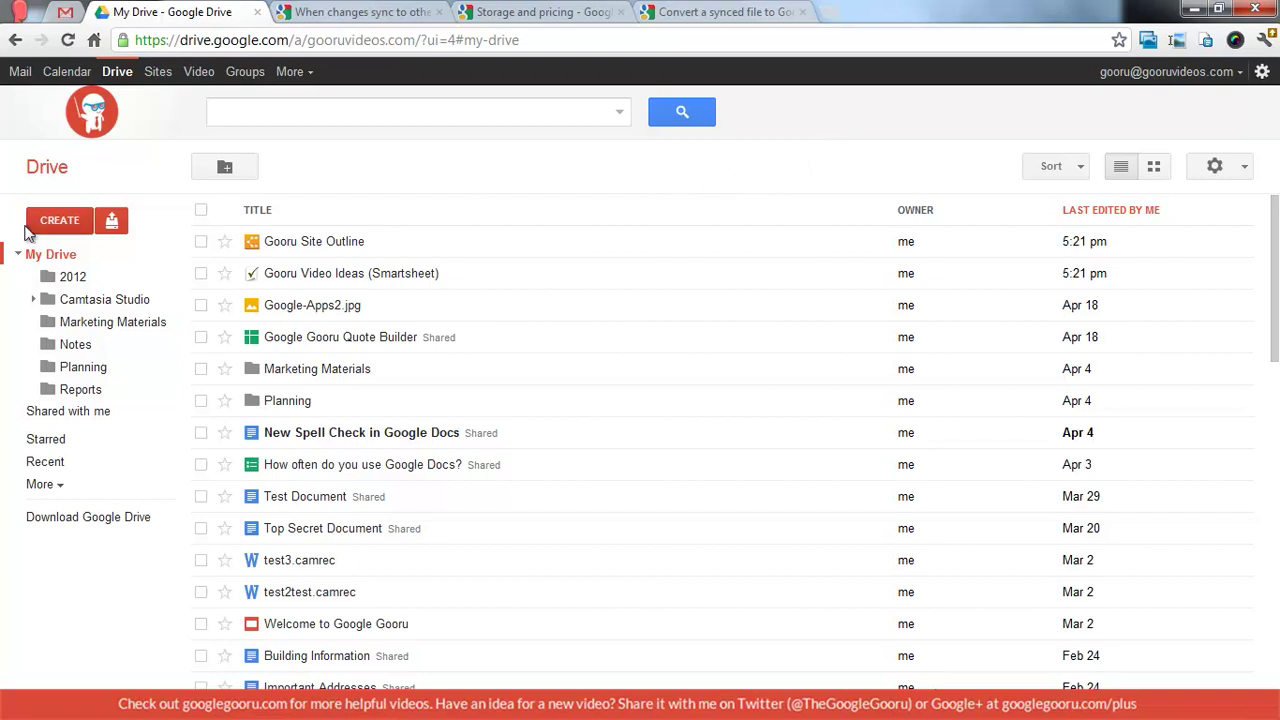
{"action": "left_click", "coordinate": [17, 256]}
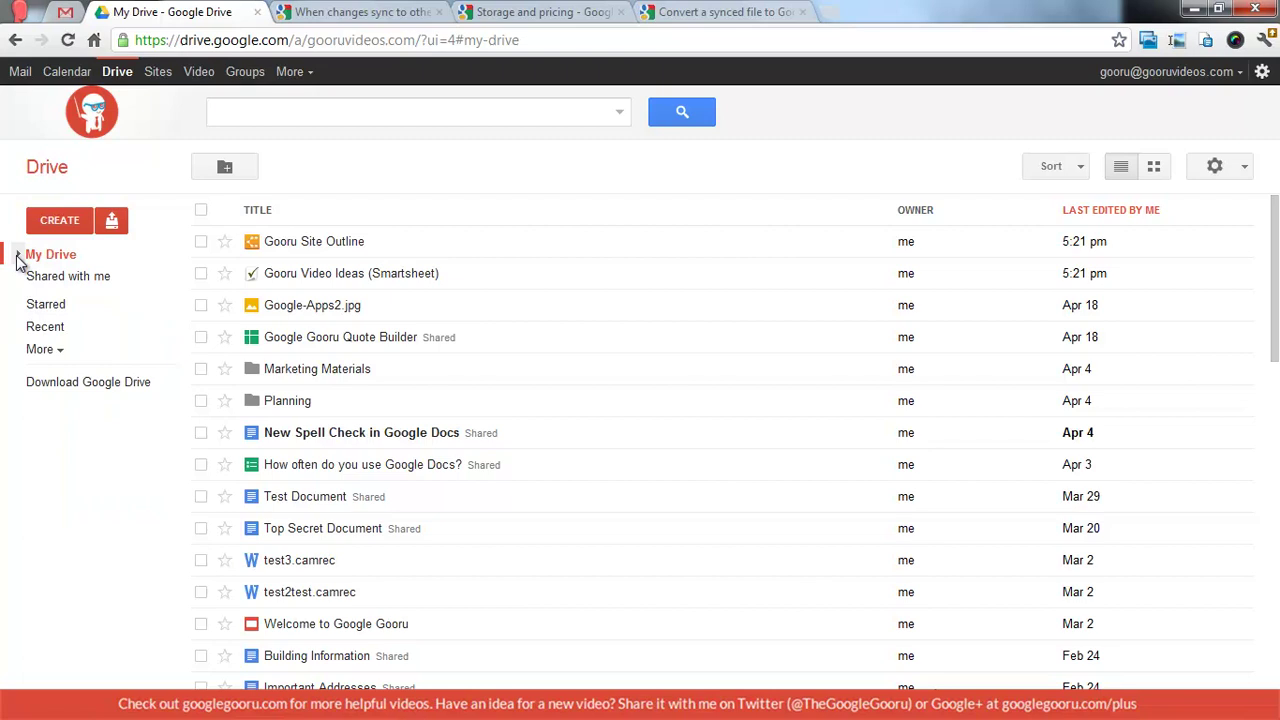
{"action": "left_click", "coordinate": [18, 256]}
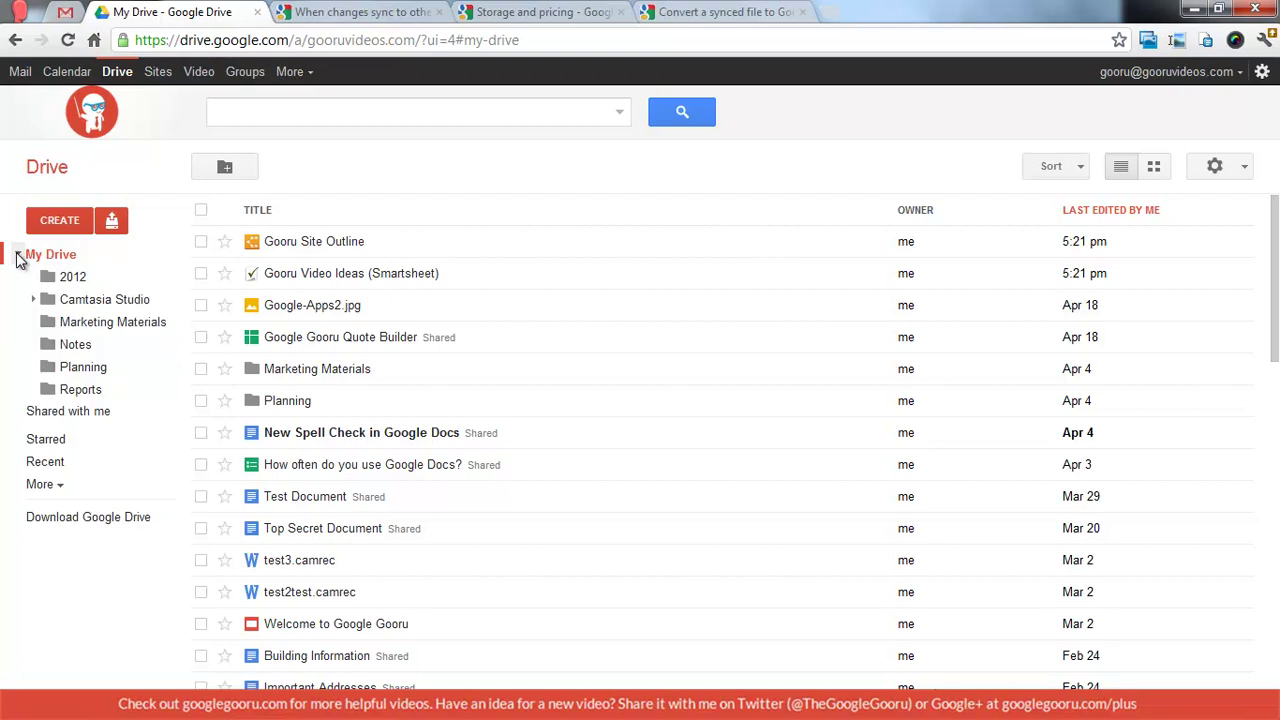
Step: Add the shared Employee Contact Information spreadsheet to My Drive, then view the empty Starred list
{"action": "left_click", "coordinate": [76, 415]}
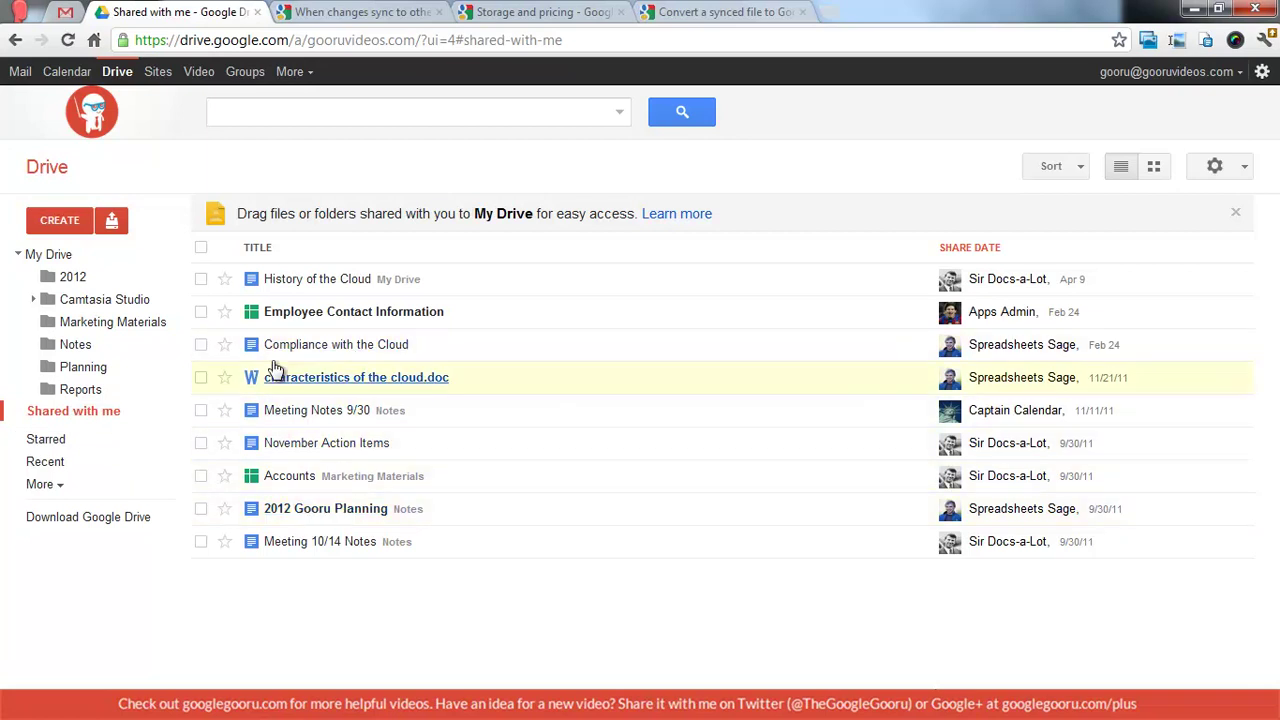
{"action": "left_click", "coordinate": [201, 312]}
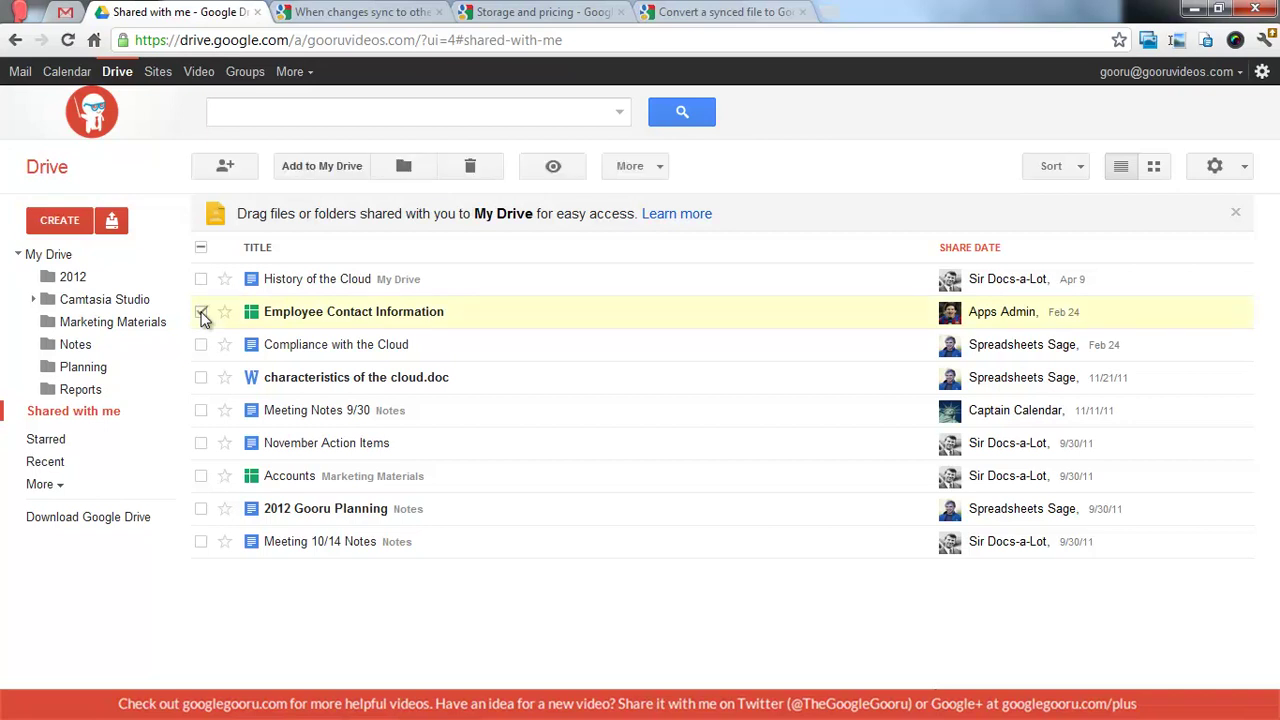
{"action": "left_click", "coordinate": [327, 168]}
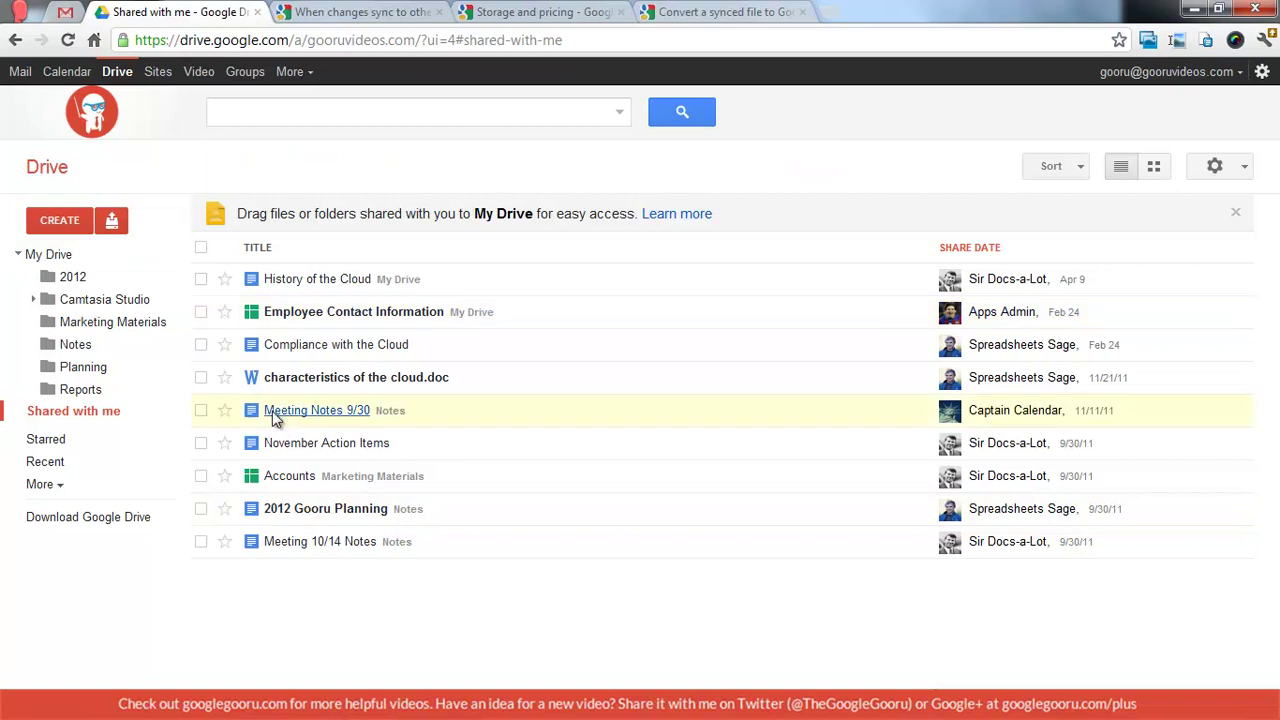
{"action": "left_click", "coordinate": [47, 439]}
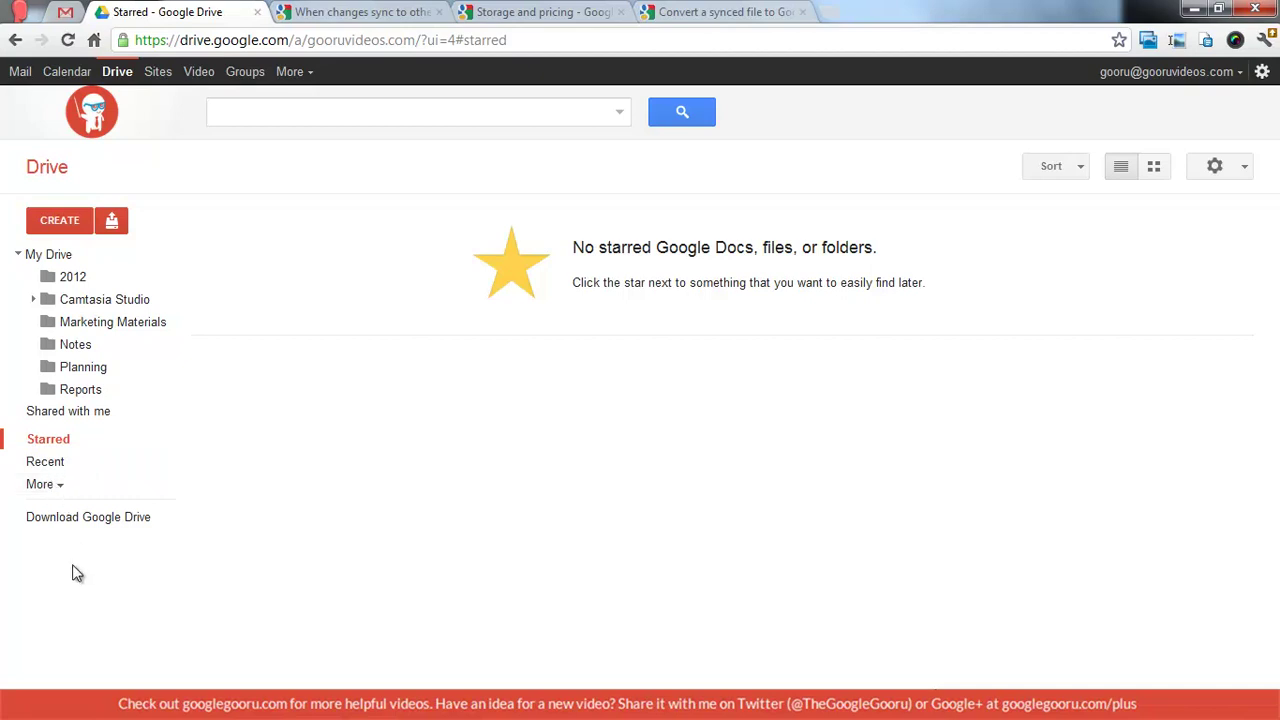
Step: Expand More and move through Recent to the Activity list of recently modified files
{"action": "left_click", "coordinate": [40, 484]}
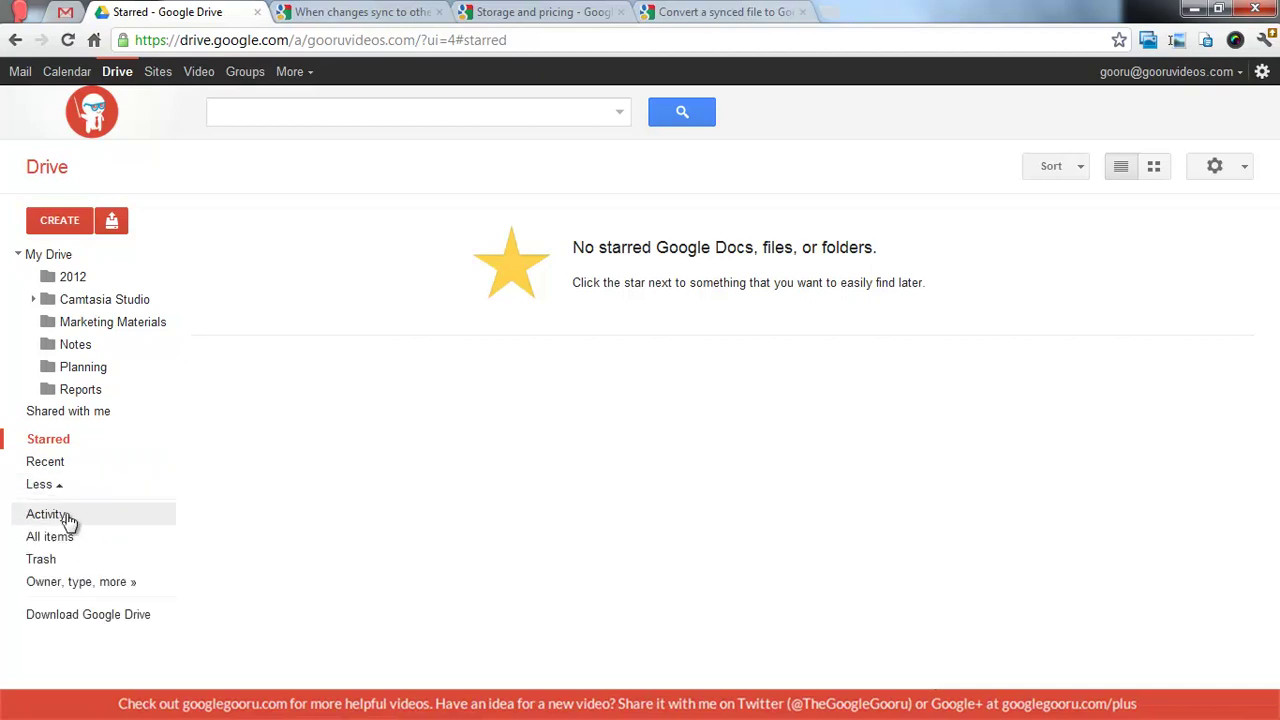
{"action": "left_click", "coordinate": [93, 471]}
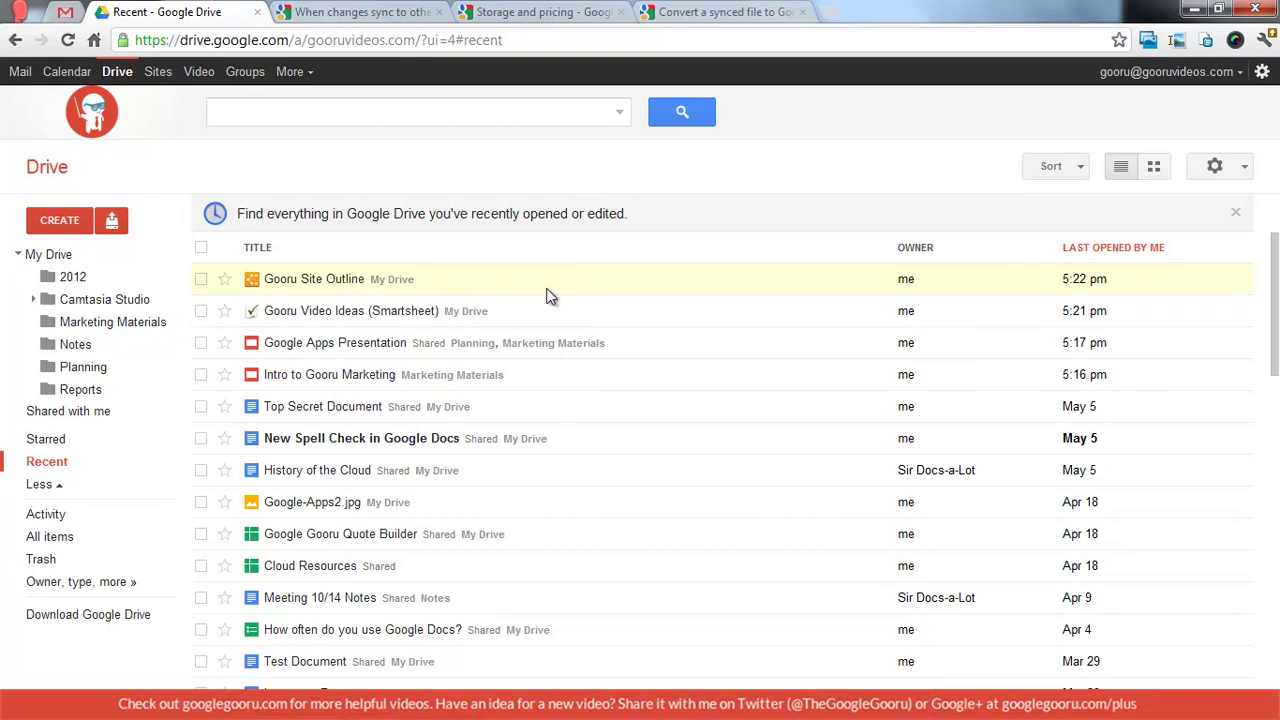
{"action": "left_click", "coordinate": [78, 518]}
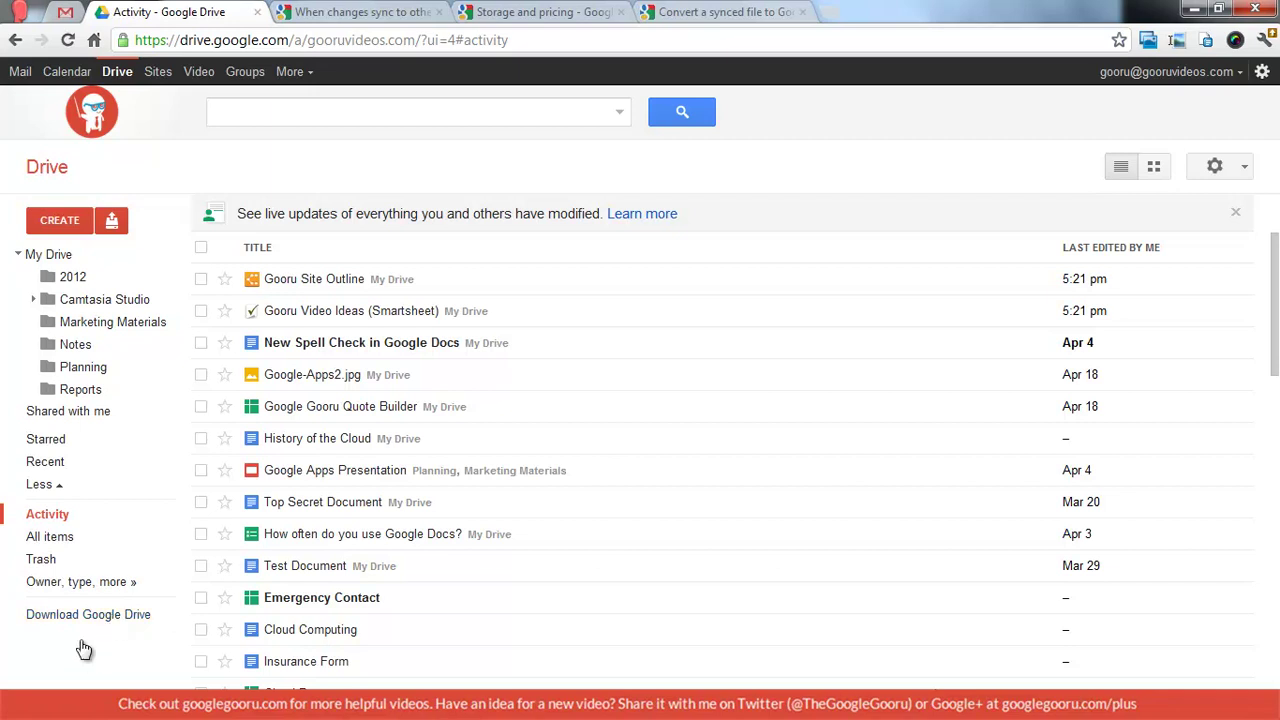
Step: Peek at the search filter options, dismiss them, and go to the Marketing Materials folder
{"action": "left_click", "coordinate": [103, 586]}
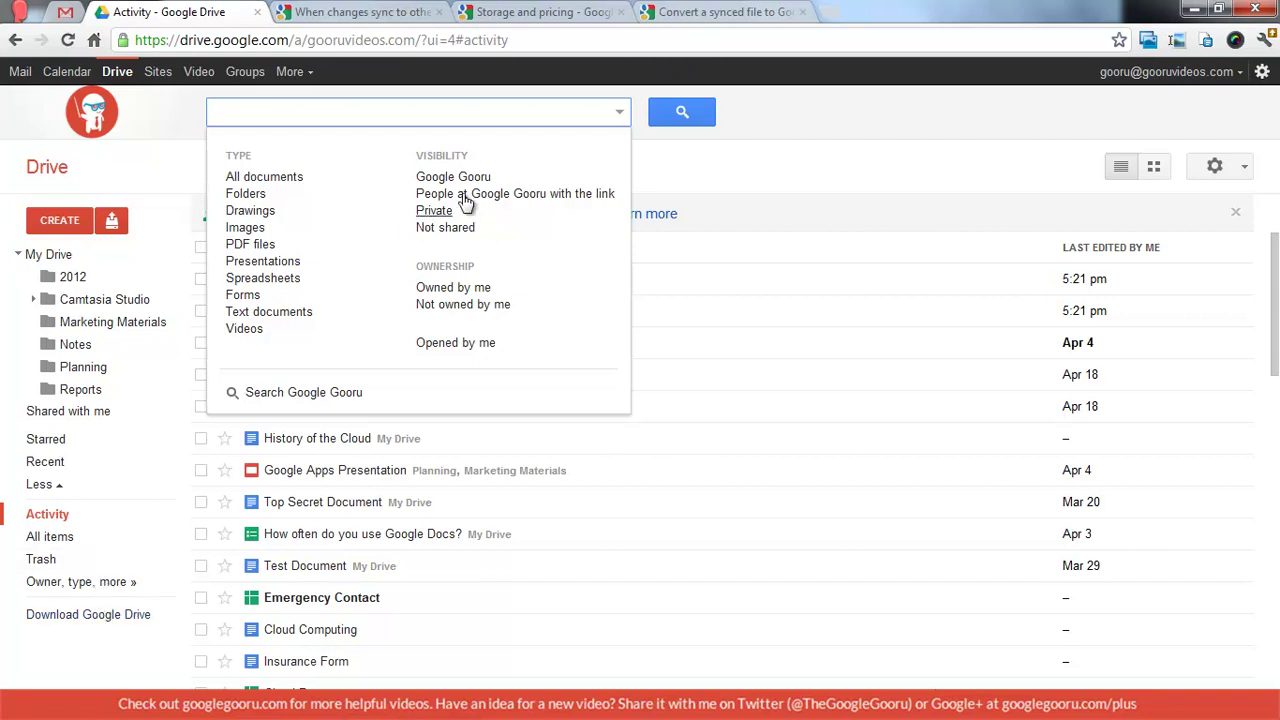
{"action": "left_click", "coordinate": [720, 172]}
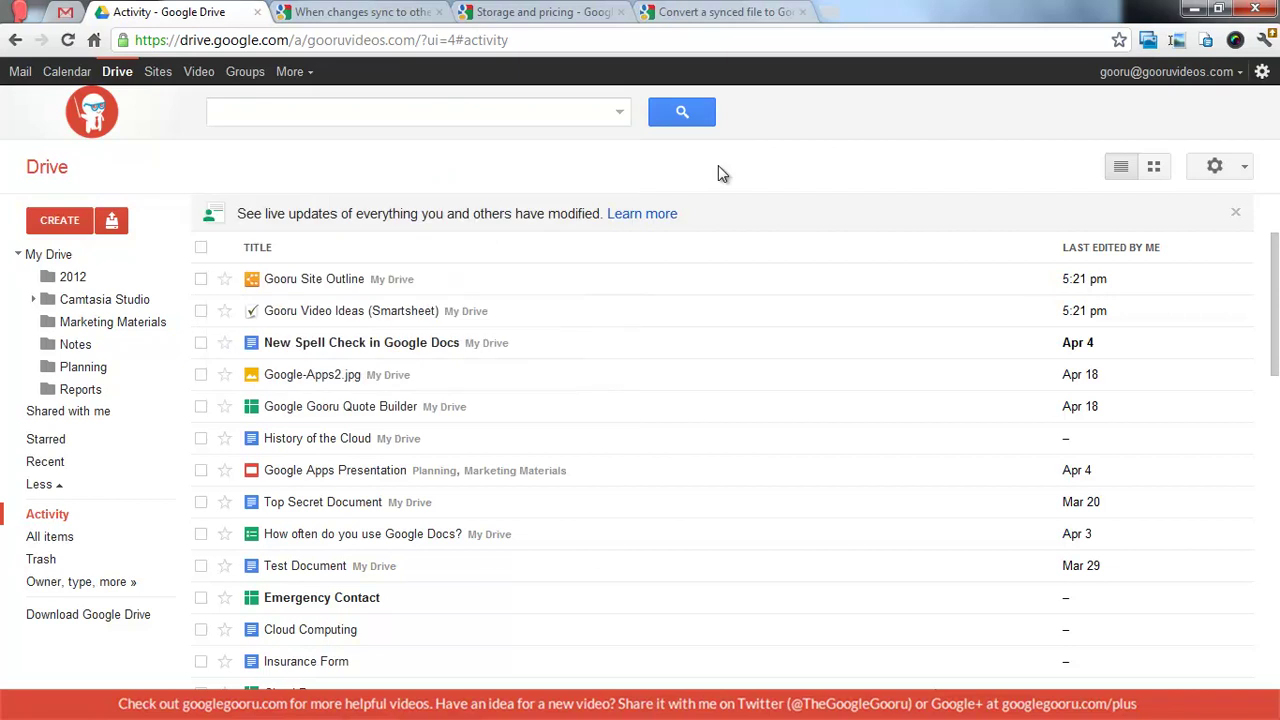
{"action": "left_click", "coordinate": [116, 322]}
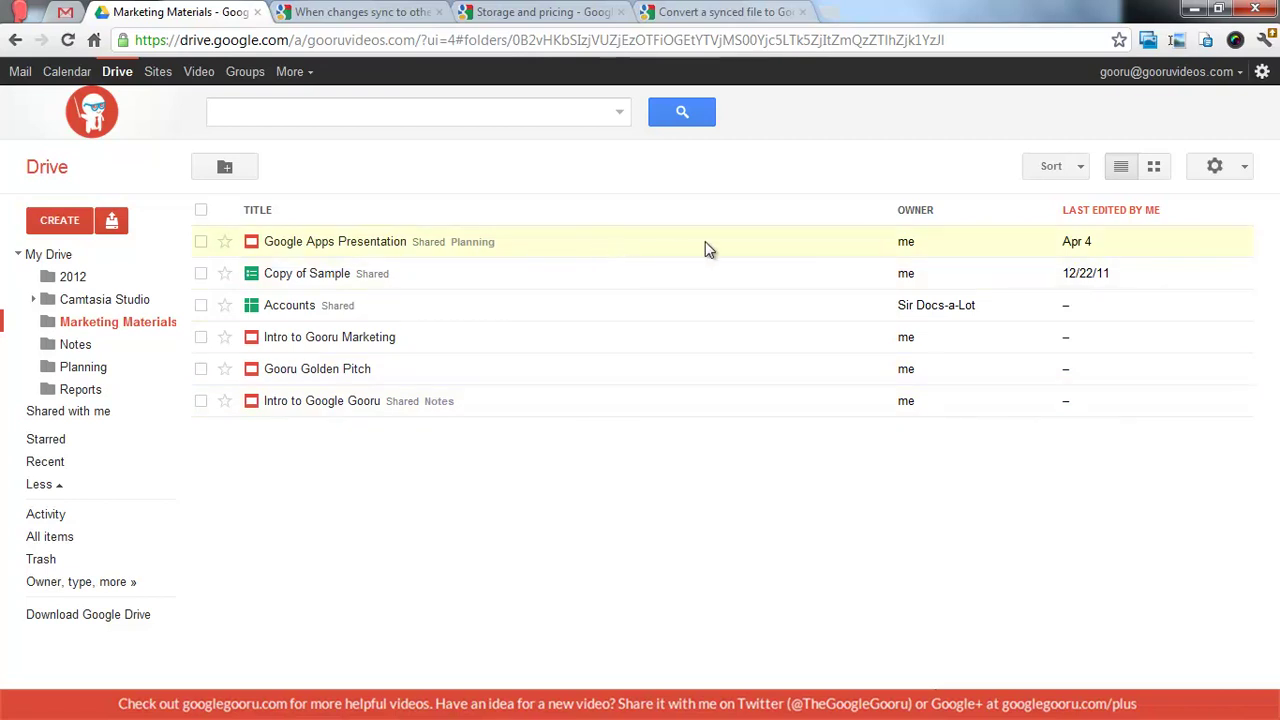
Step: Show the folder as thumbnail tiles and look at the actions for Copy of Sample
{"action": "left_click", "coordinate": [1154, 167]}
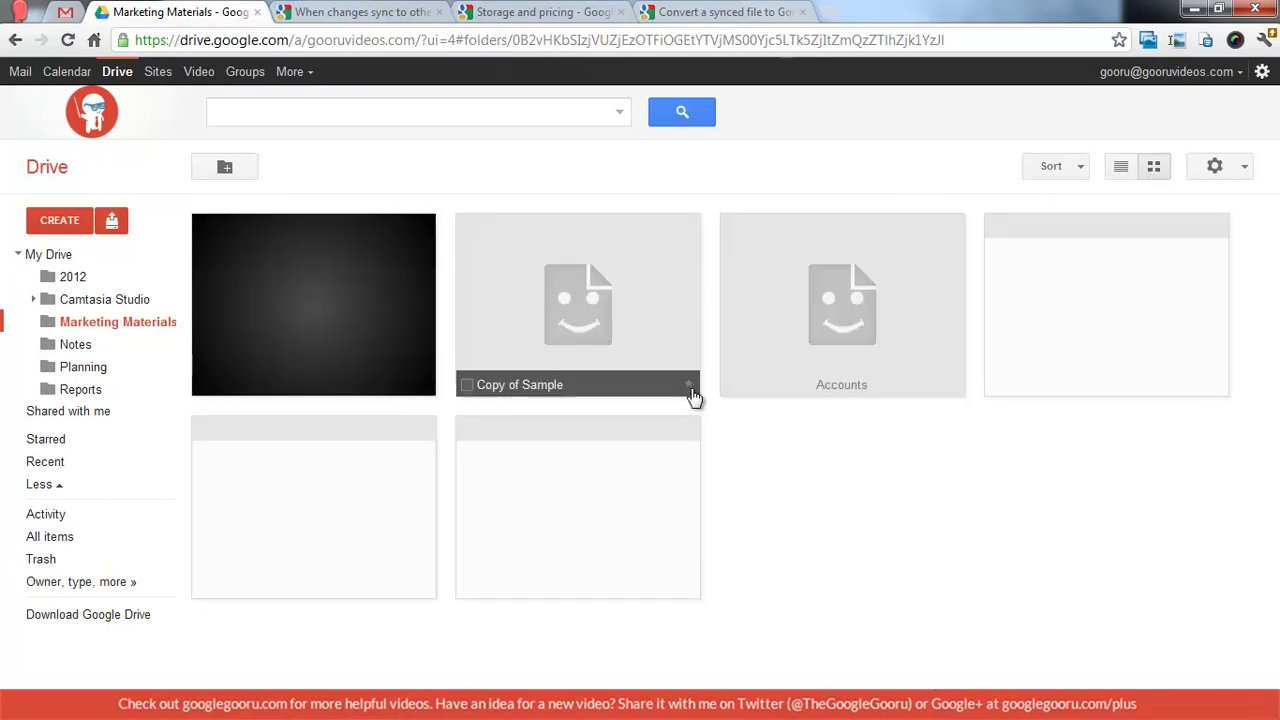
{"action": "left_click", "coordinate": [467, 386]}
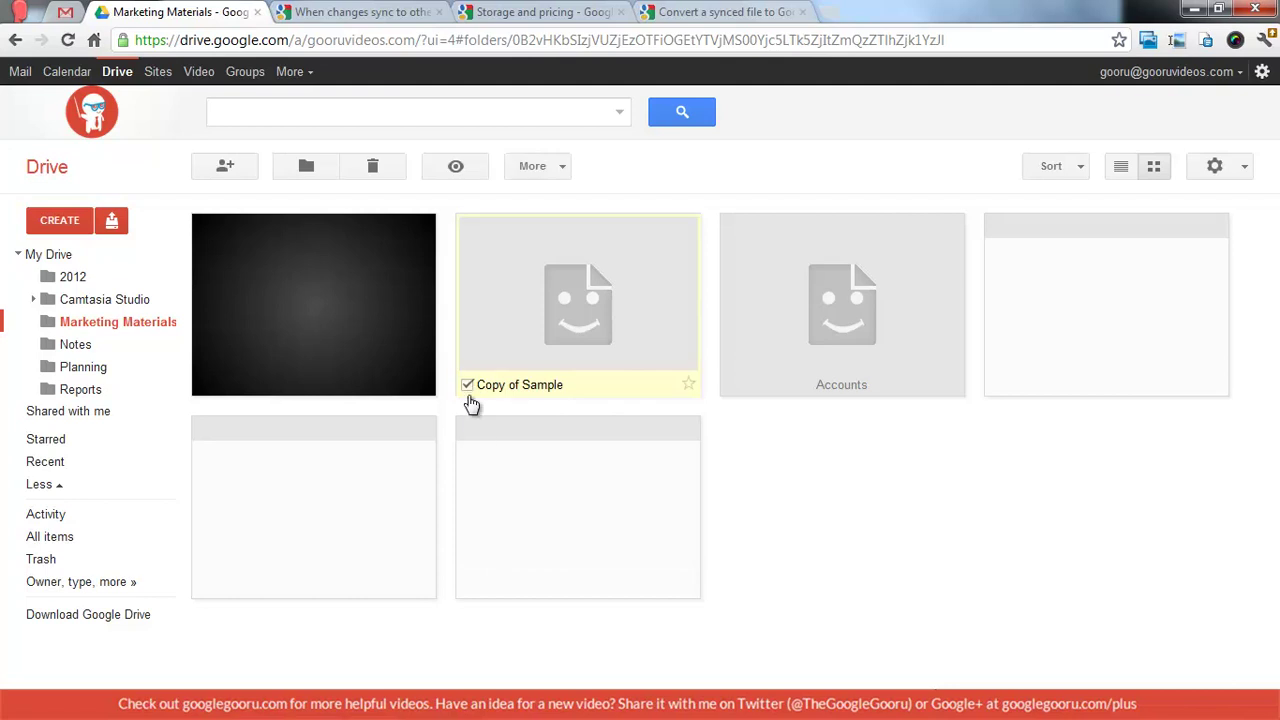
{"action": "left_click", "coordinate": [552, 167]}
{"action": "mouse_move", "coordinate": [567, 246]}
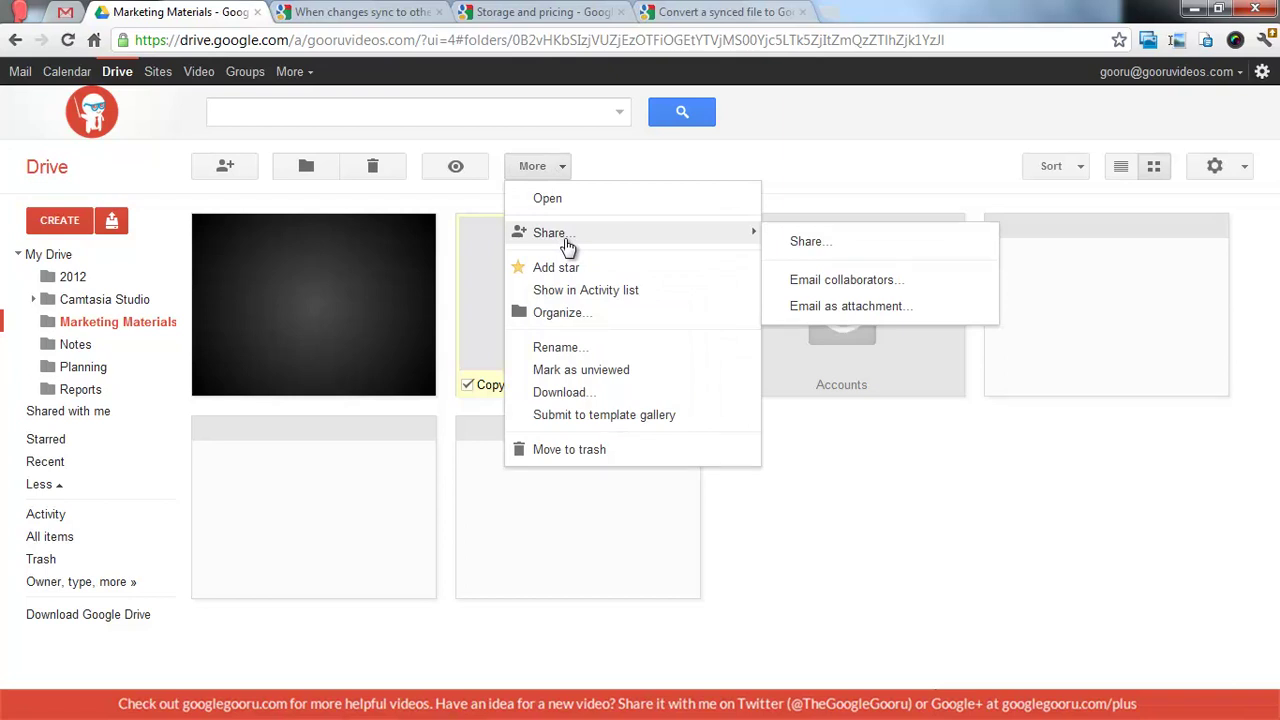
{"action": "right_click", "coordinate": [491, 338]}
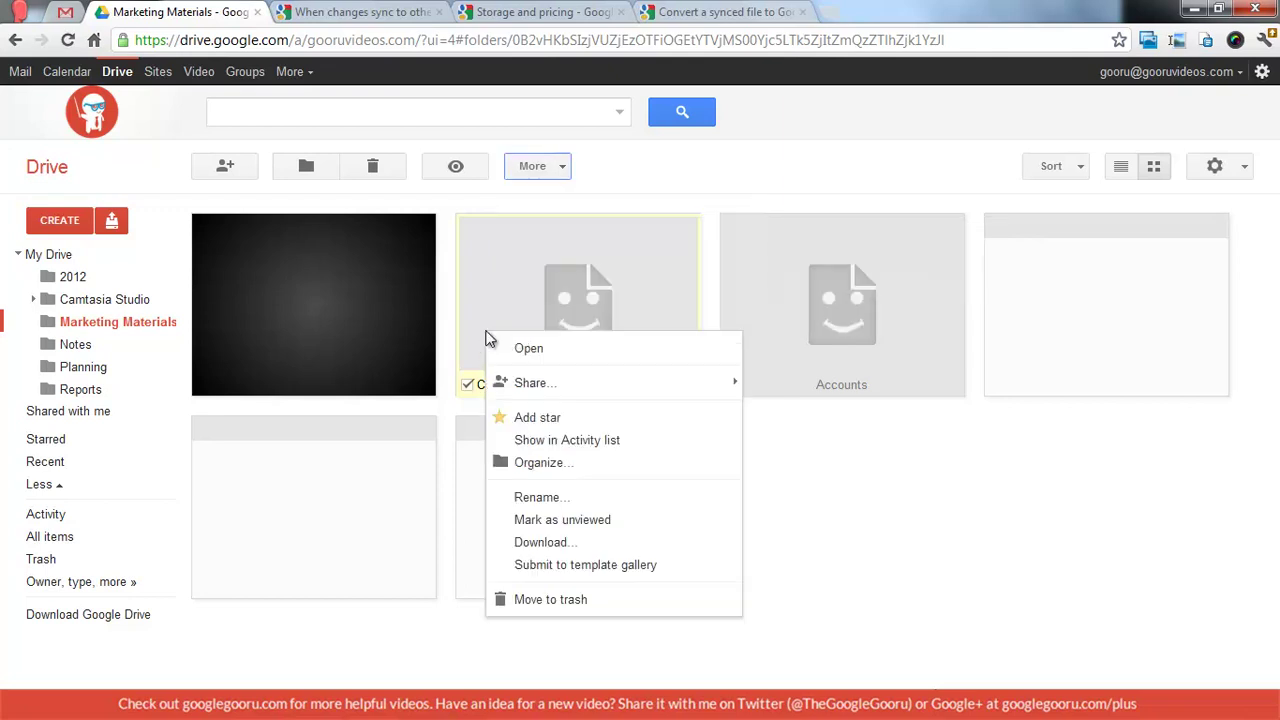
Step: Open Marketing Materials in the new folder view from its sidebar dropdown
{"action": "left_click", "coordinate": [100, 330]}
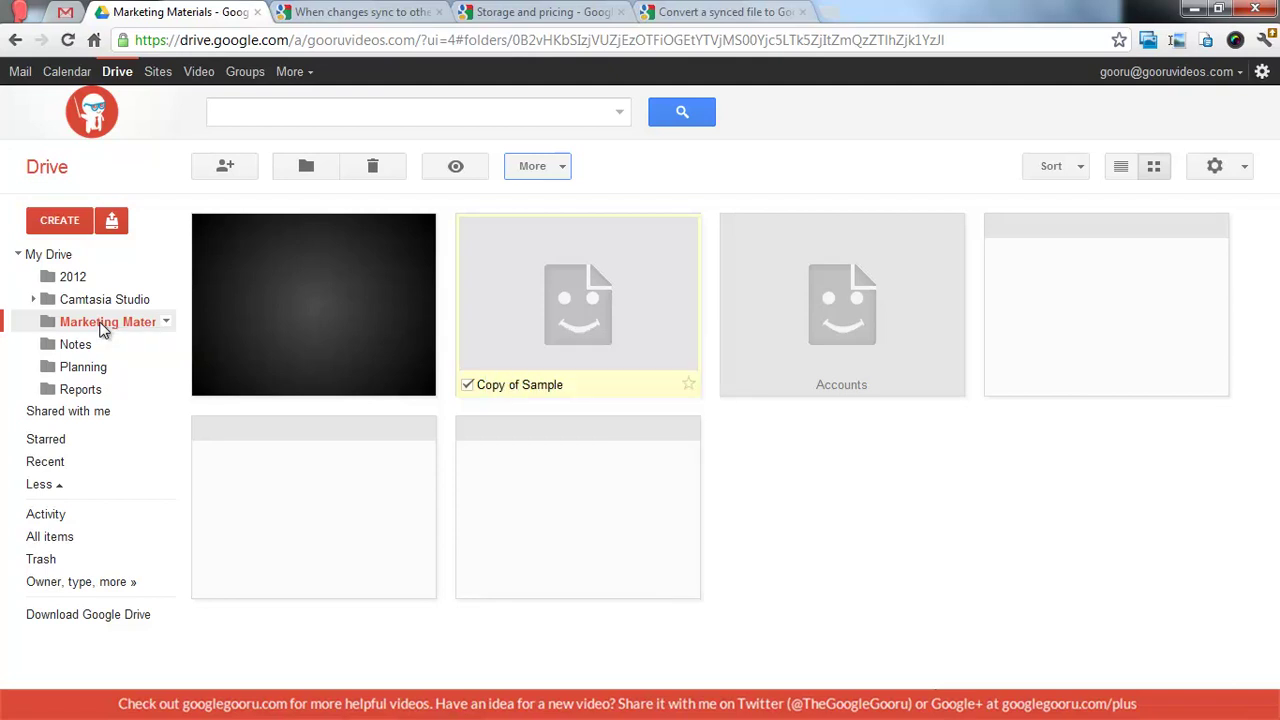
{"action": "left_click", "coordinate": [166, 325]}
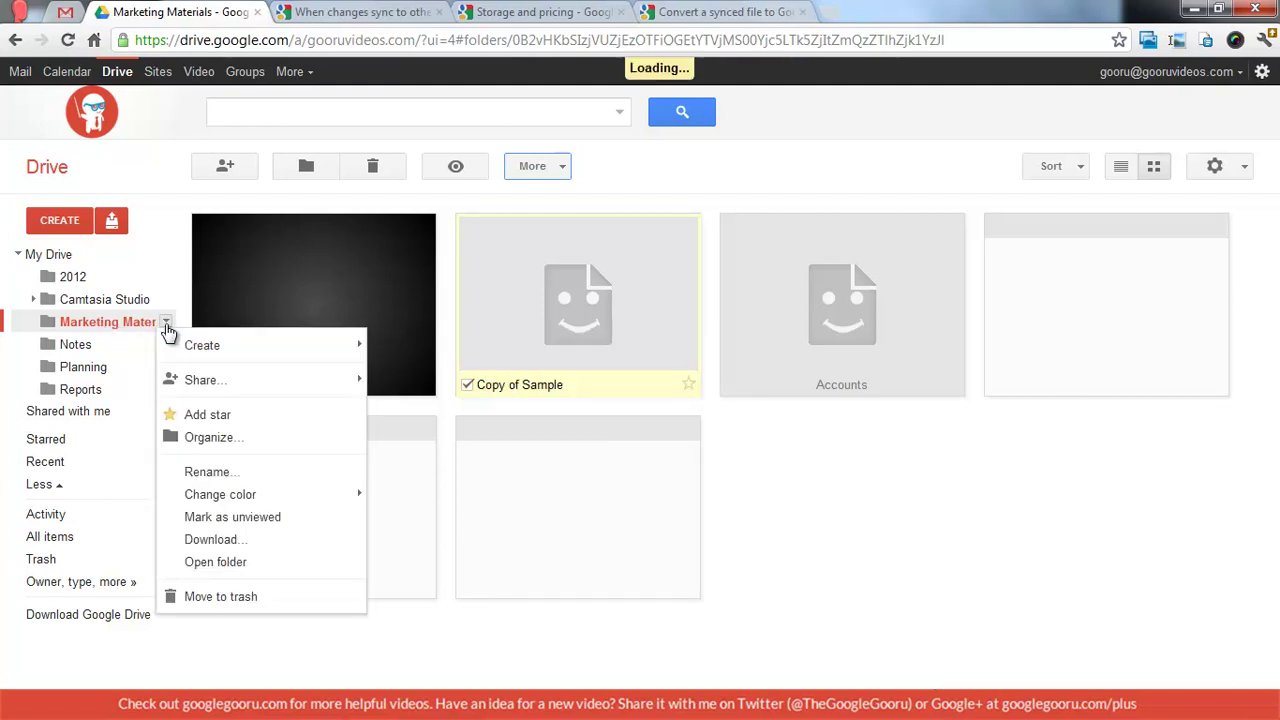
{"action": "left_click", "coordinate": [118, 322]}
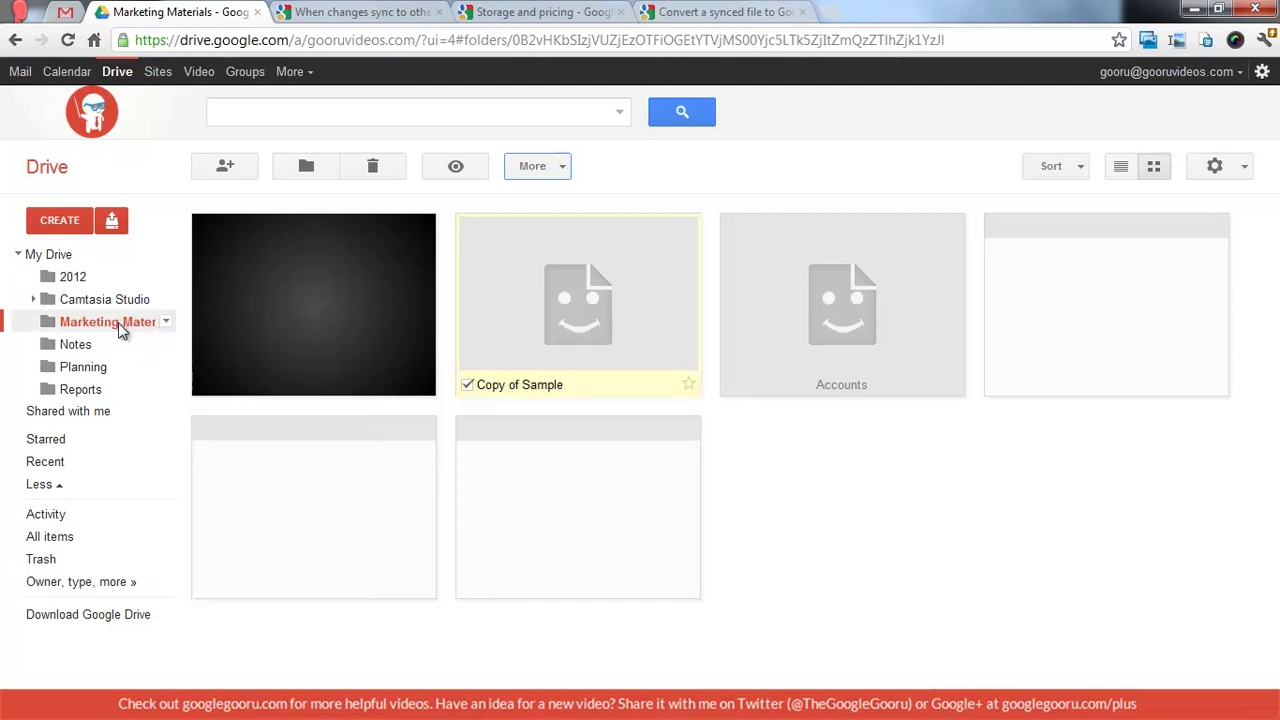
{"action": "left_click", "coordinate": [166, 322]}
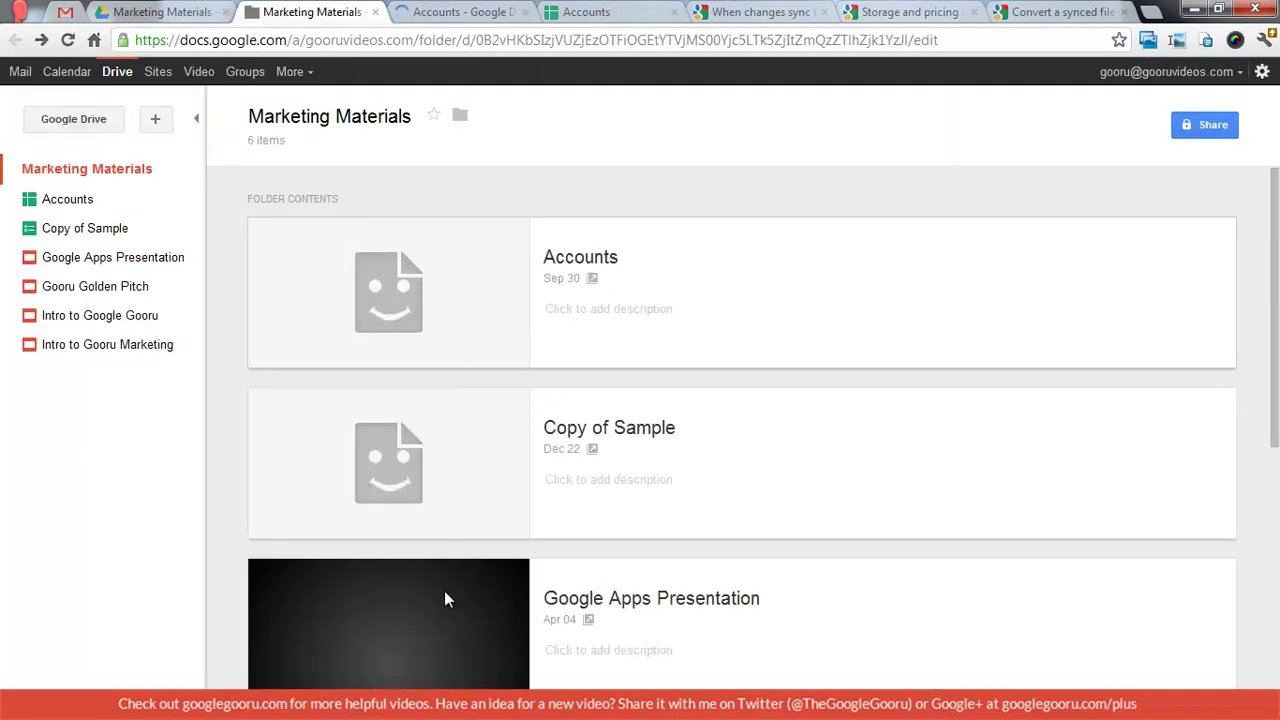
Step: Open the Accounts spreadsheet in the folder view and enter fd in cell B10
{"action": "scroll", "coordinate": [444, 590], "scroll_direction": "down", "scroll_amount": 2}
{"action": "left_click", "coordinate": [445, 555]}
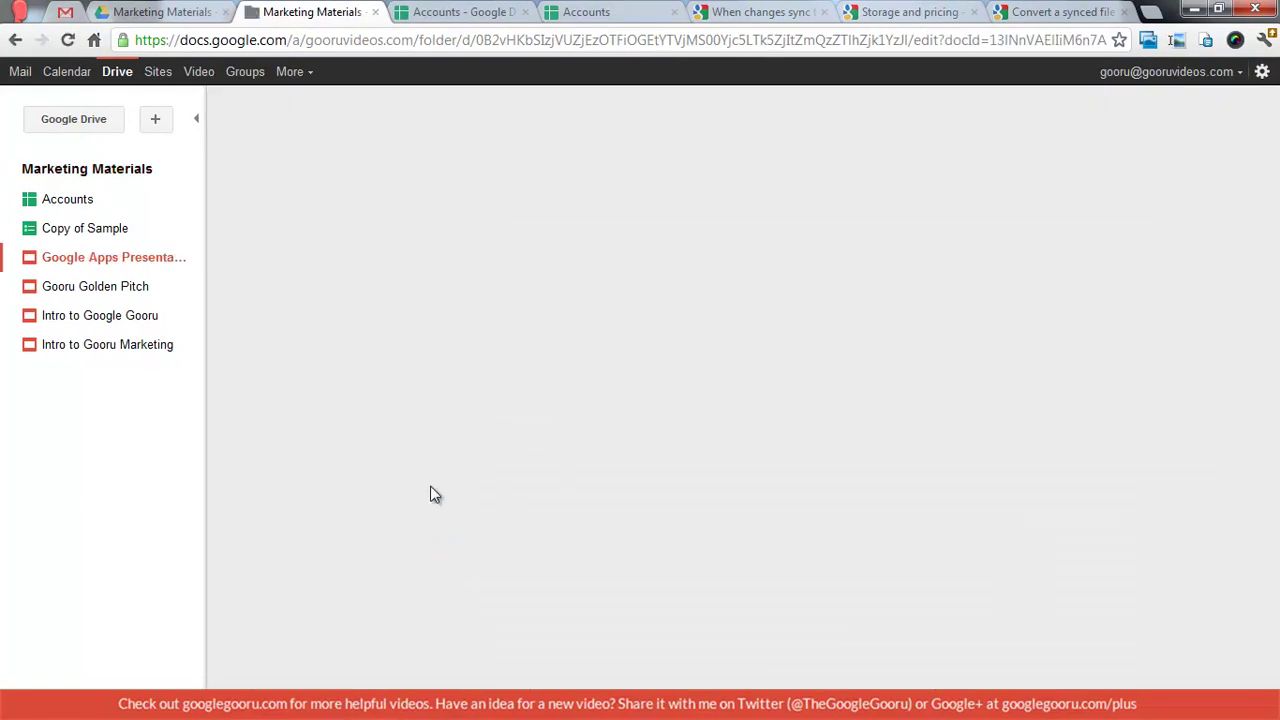
{"action": "left_click", "coordinate": [118, 289]}
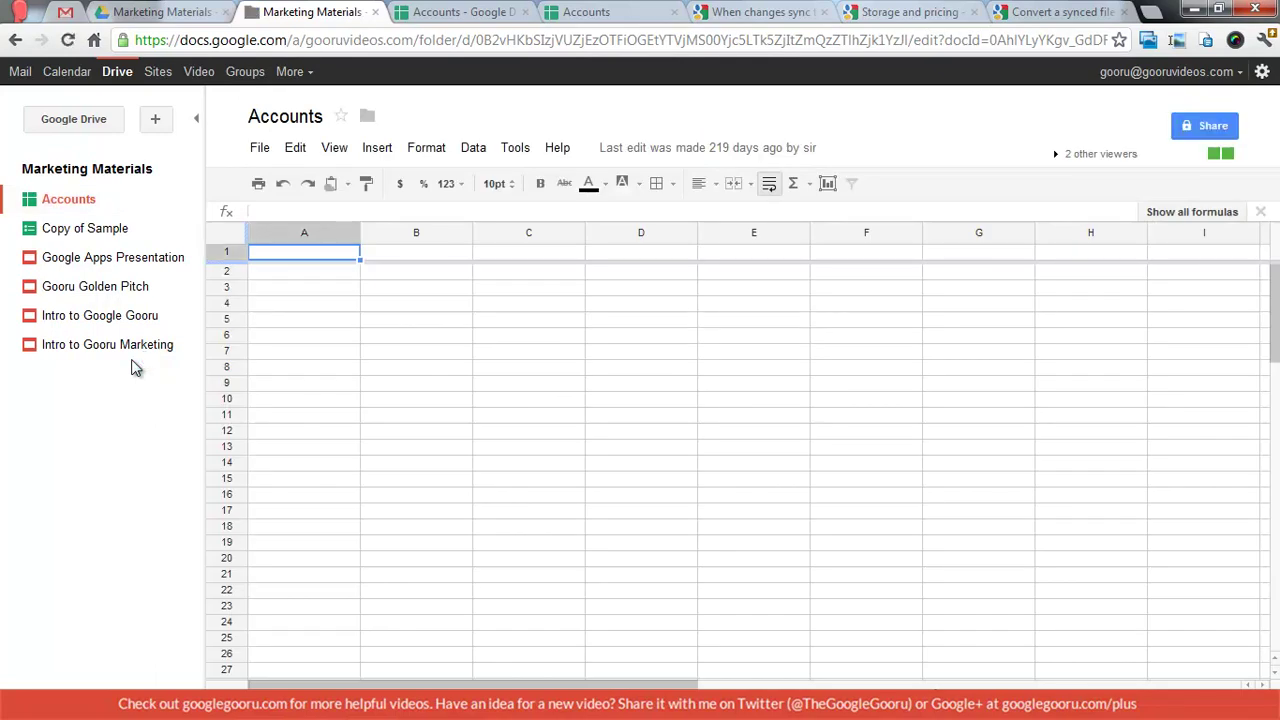
{"action": "left_click", "coordinate": [414, 403]}
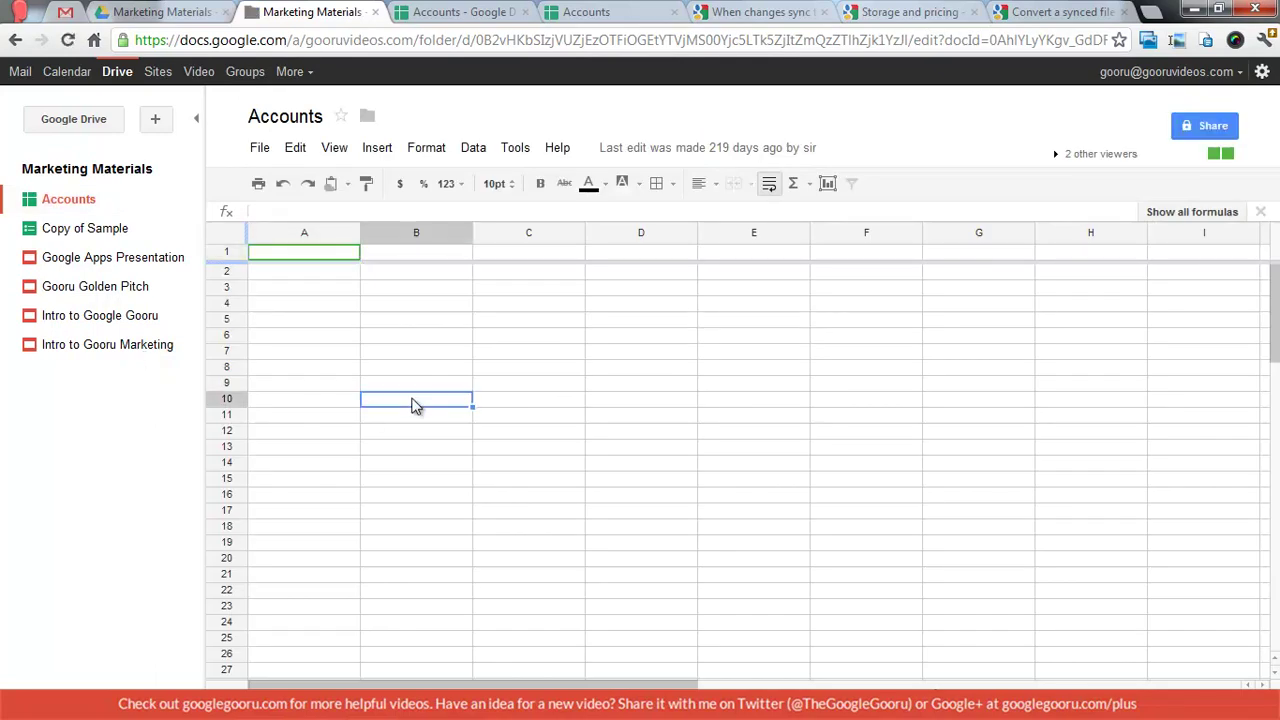
{"action": "type", "text": "fd"}
{"action": "key", "text": "BackSpace"}
{"action": "key", "text": "BackSpace"}
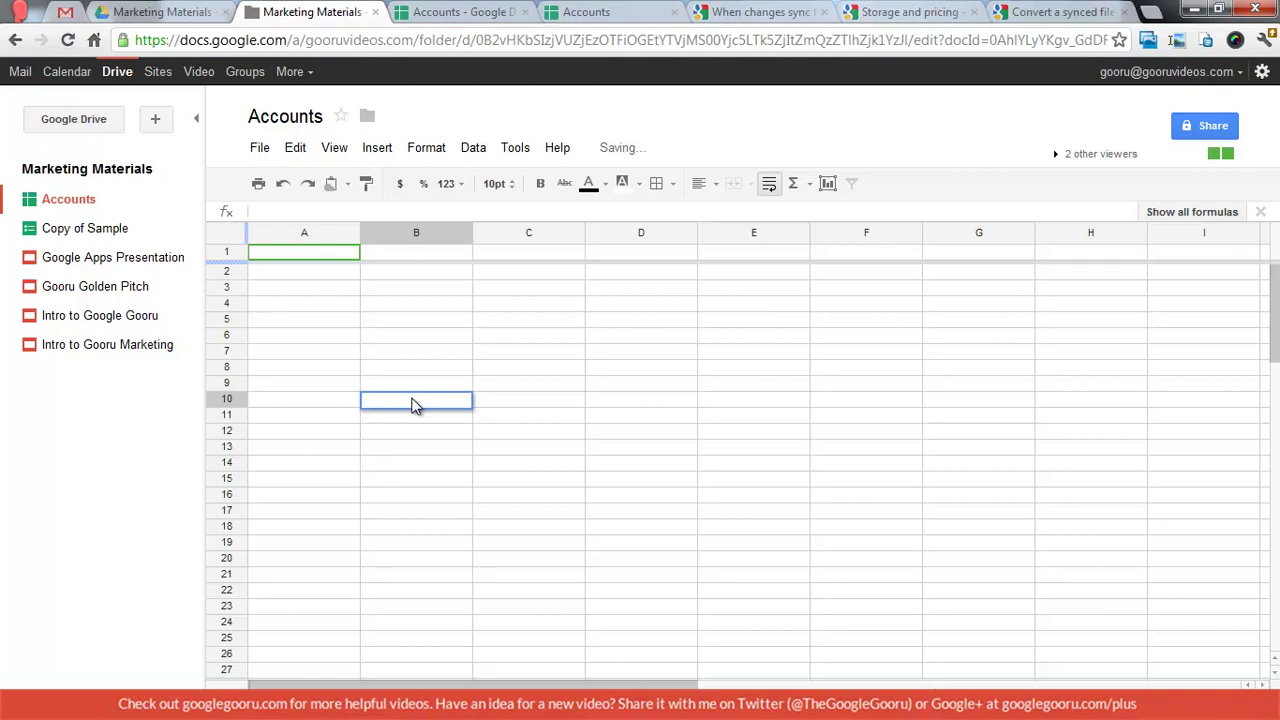
{"action": "key", "text": "Escape"}
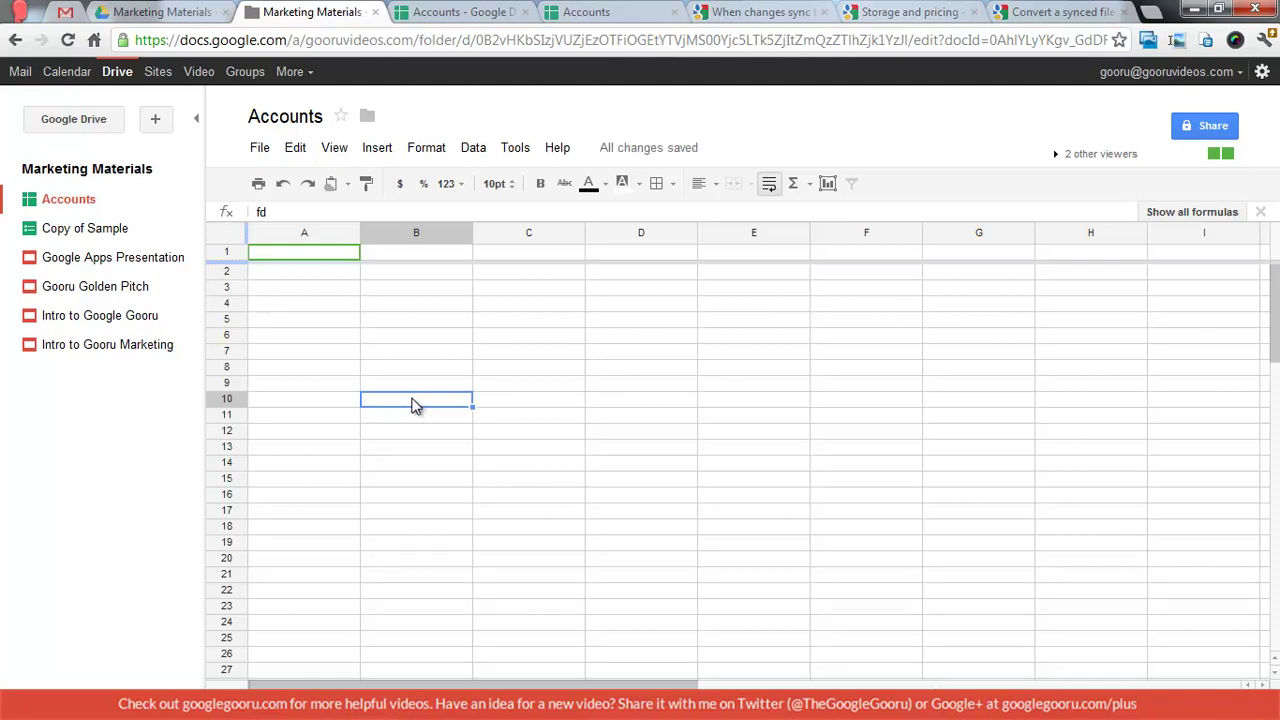
Step: Look over the + New item types without creating anything, then close the folder-view tab
{"action": "right_click", "coordinate": [98, 224]}
{"action": "left_click", "coordinate": [157, 119]}
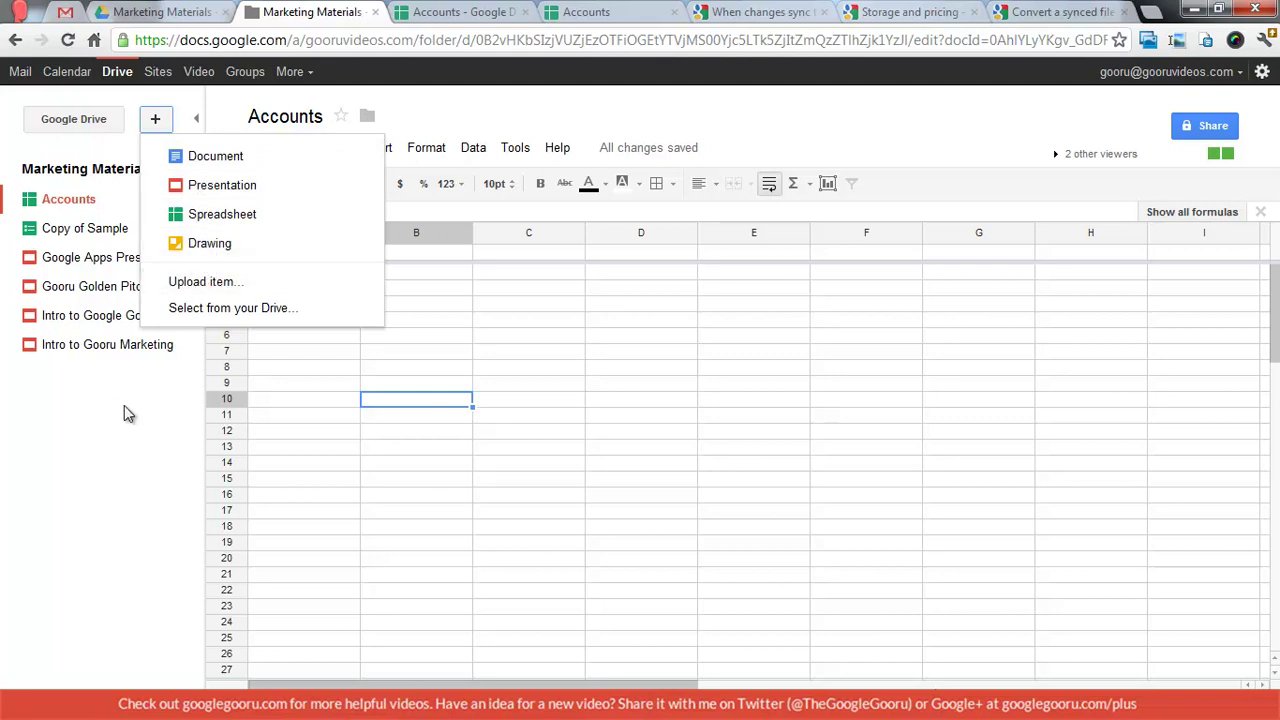
{"action": "left_click", "coordinate": [88, 529]}
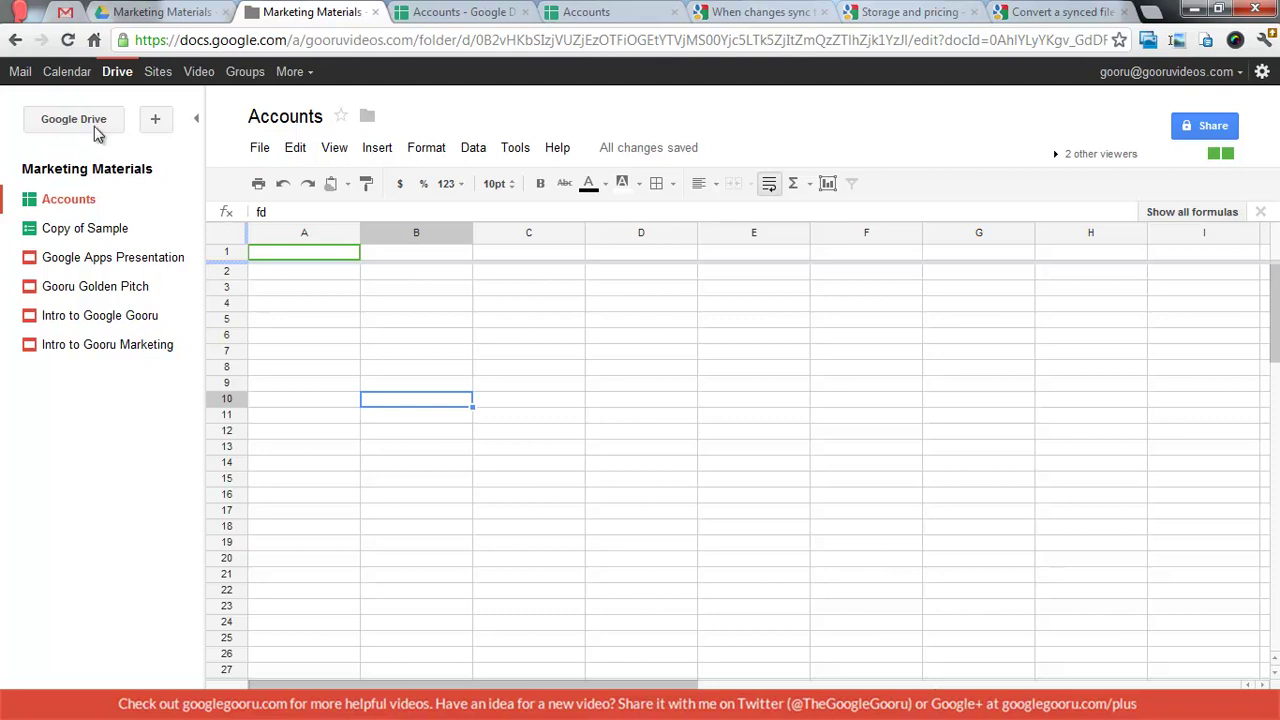
{"action": "middle_click", "coordinate": [285, 14]}
Step: Dismiss the leftover folder menu and return to My Drive's thumbnail tiles
{"action": "left_click", "coordinate": [165, 10]}
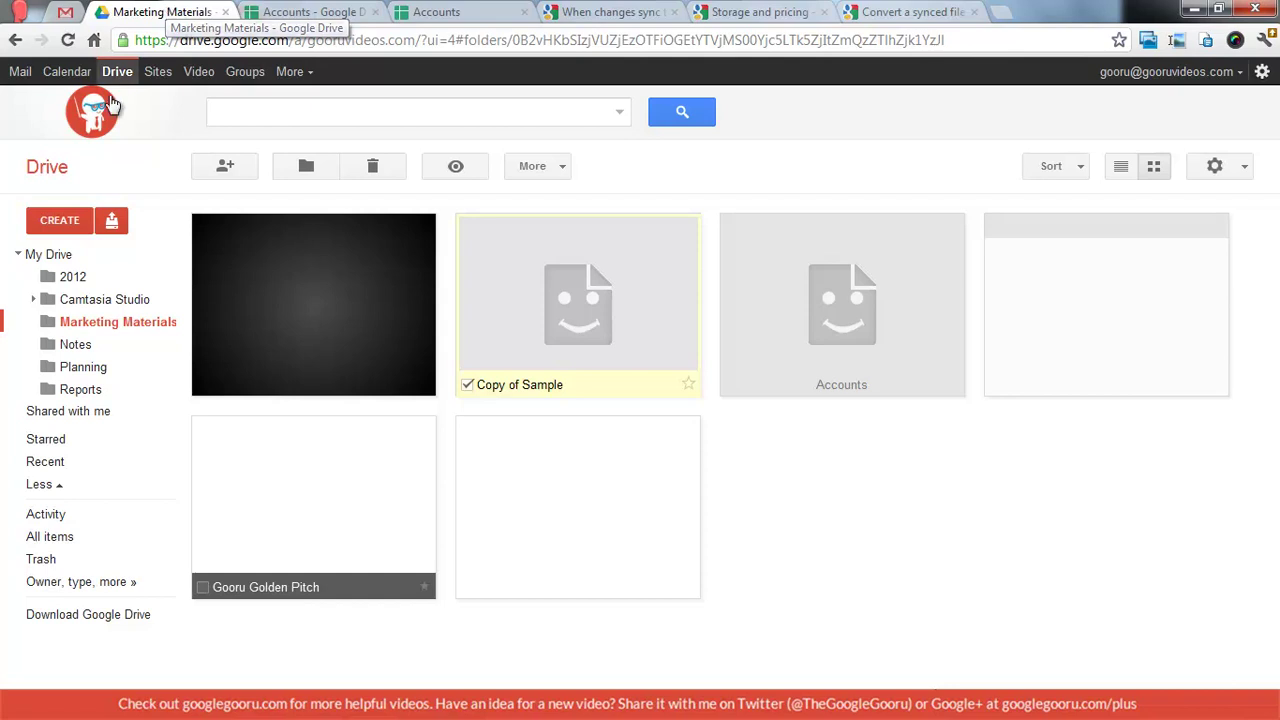
{"action": "left_click", "coordinate": [69, 256]}
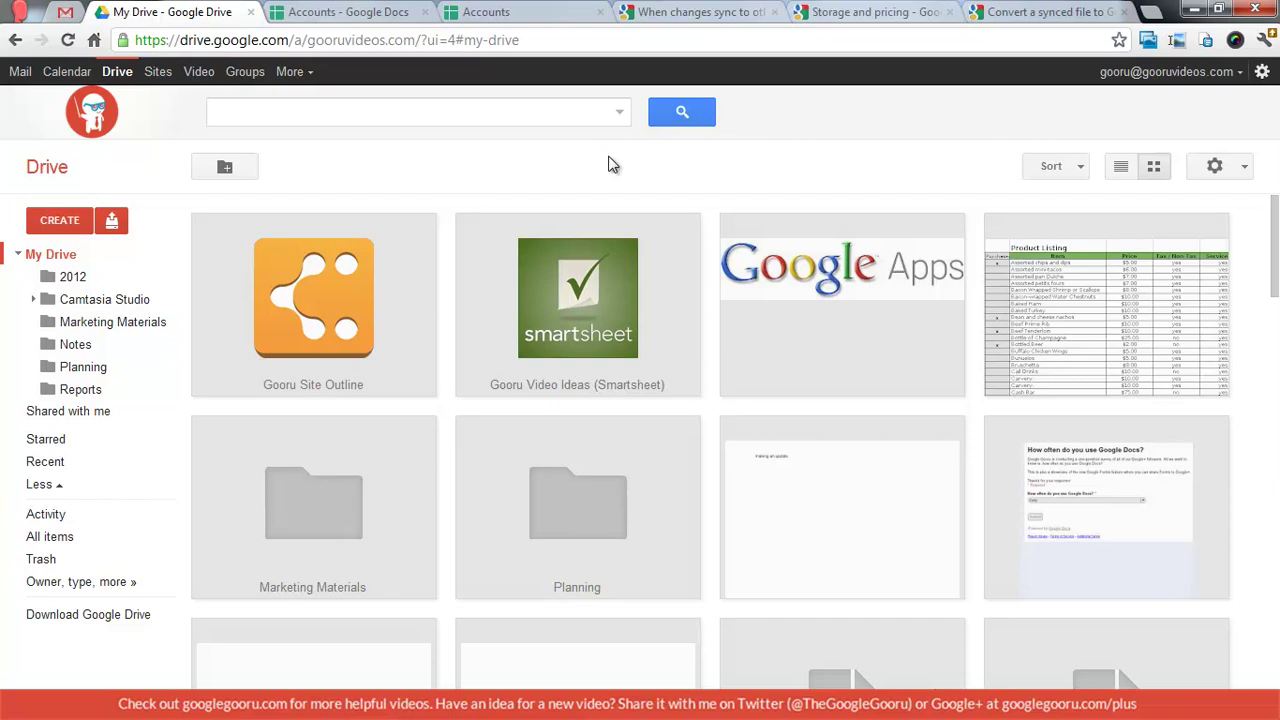
{"action": "key", "text": "ctrl+t"}
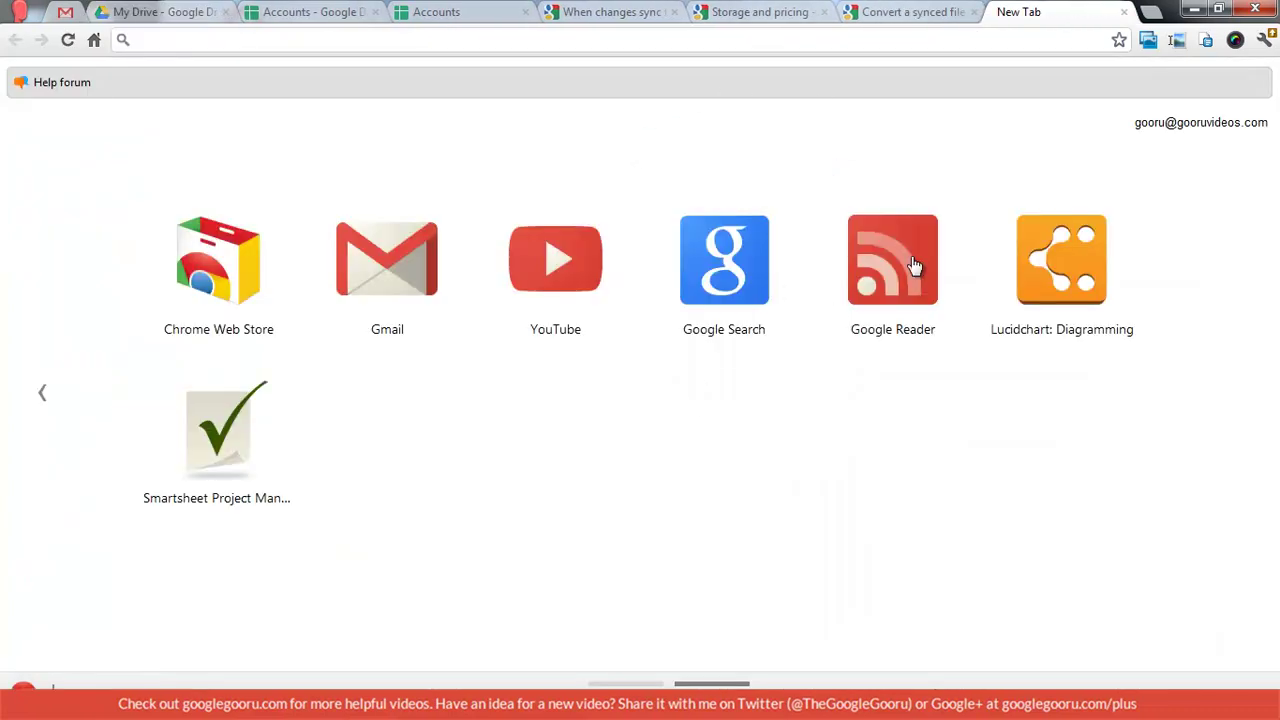
{"action": "key", "text": "ctrl+w"}
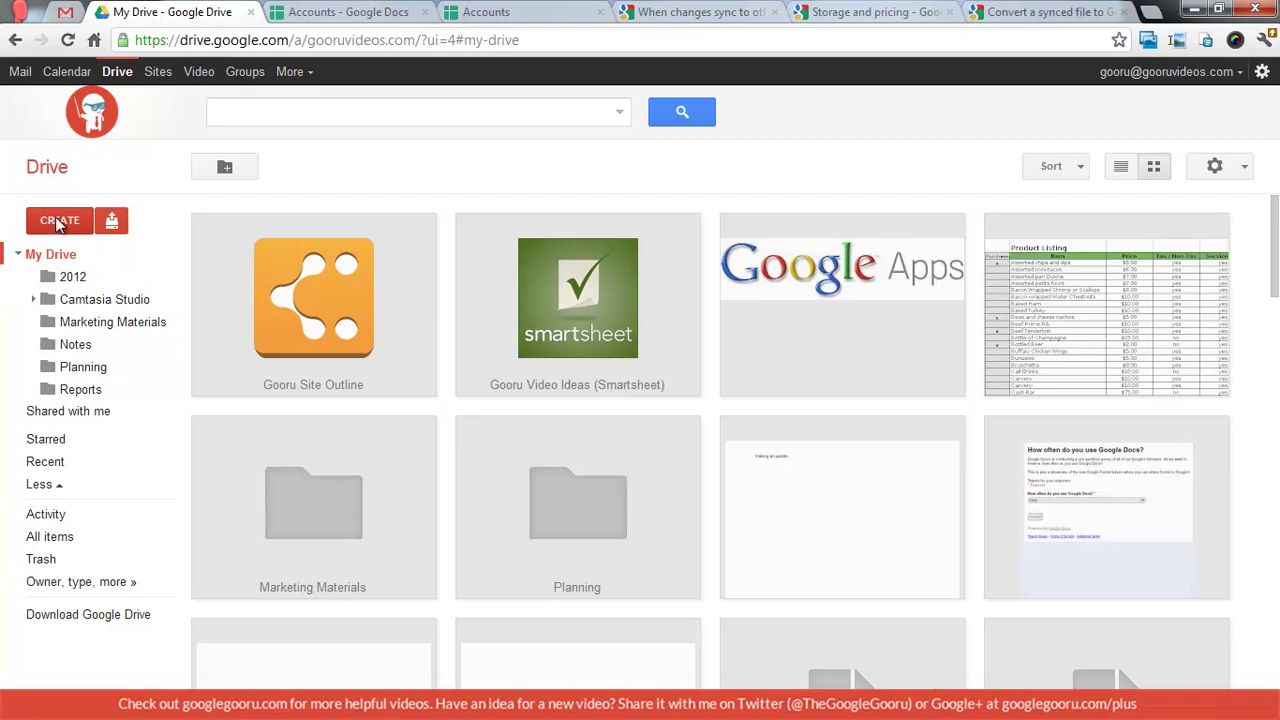
Step: Review CREATE's item types, including Lucidchart Diagram and Smartsheet, then open a new browser tab
{"action": "left_click", "coordinate": [57, 224]}
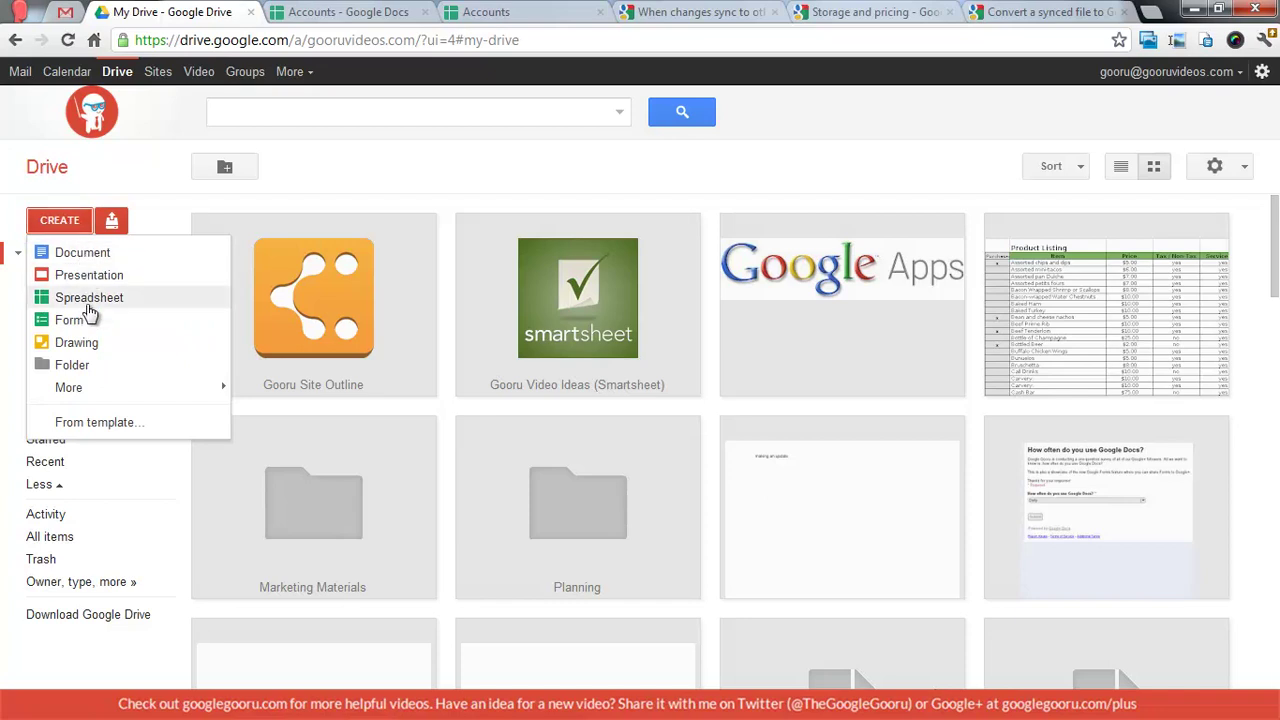
{"action": "mouse_move", "coordinate": [104, 398]}
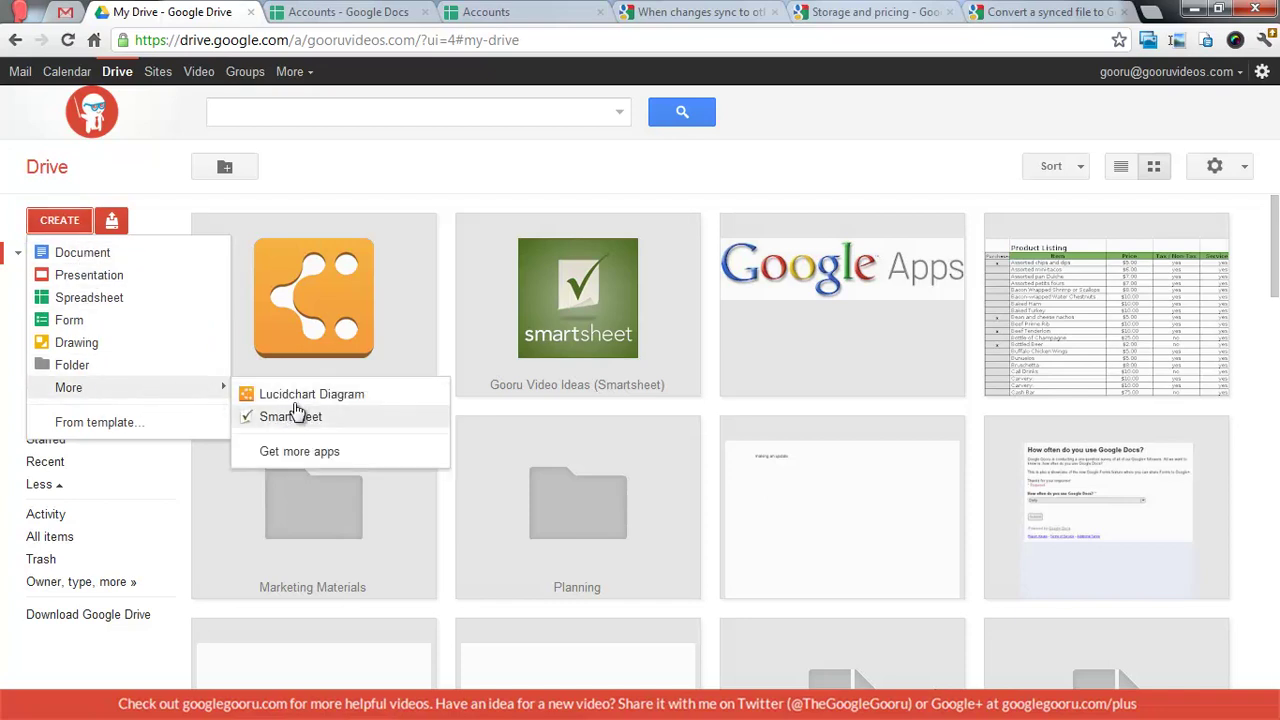
{"action": "left_click", "coordinate": [333, 172]}
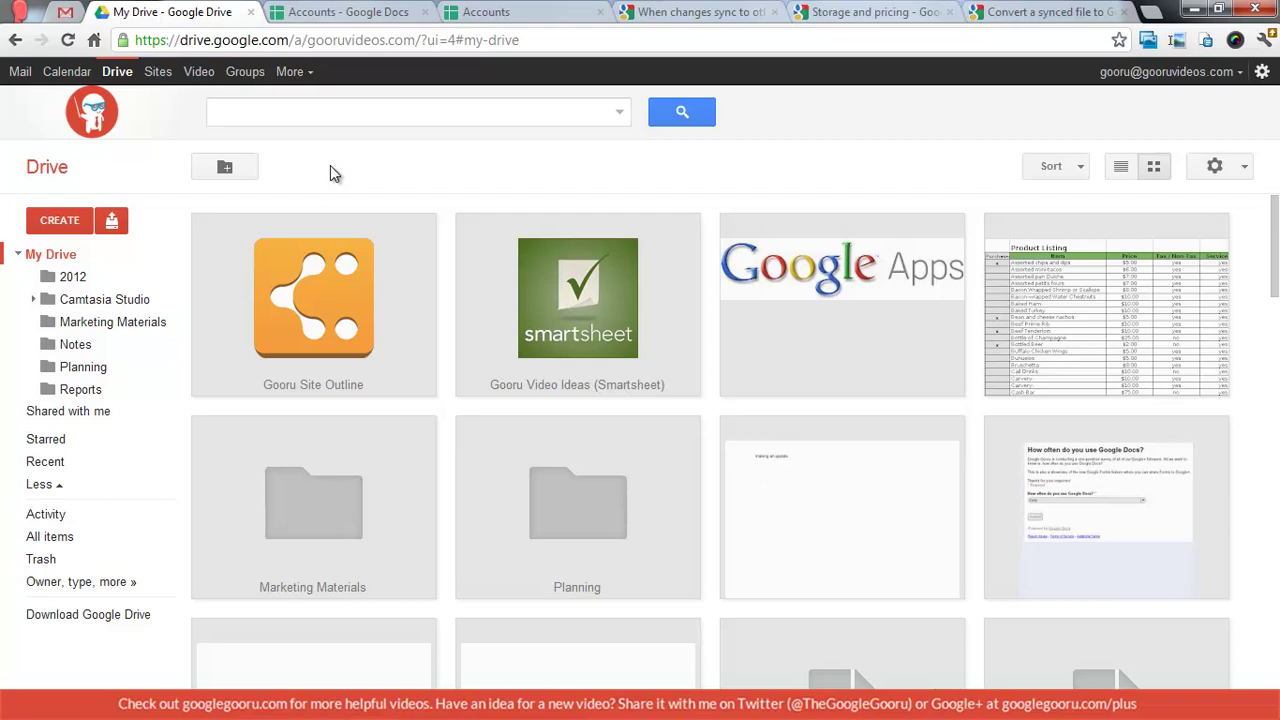
{"action": "key", "text": "ctrl+t"}
Step: Search the Chrome Web Store for smartsheet and view Smartsheet Project Management's details
{"action": "left_click", "coordinate": [212, 262]}
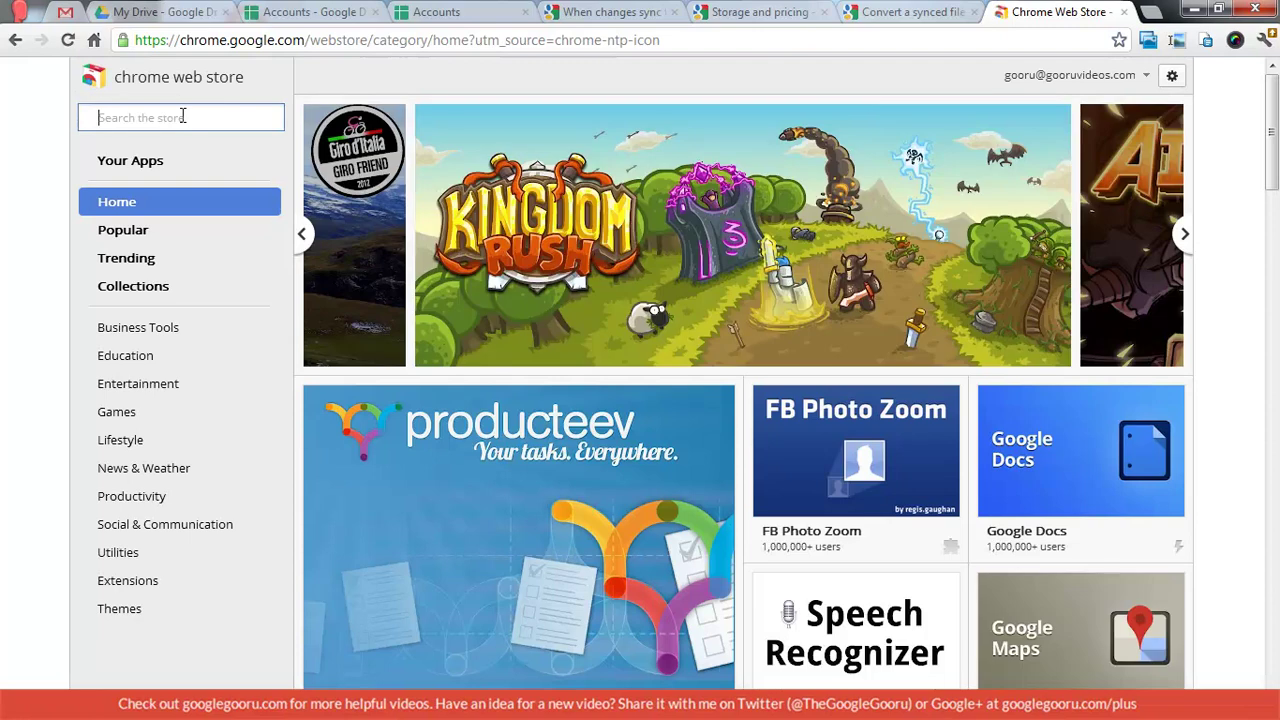
{"action": "type", "text": "smartsheet"}
{"action": "key", "text": "Return"}
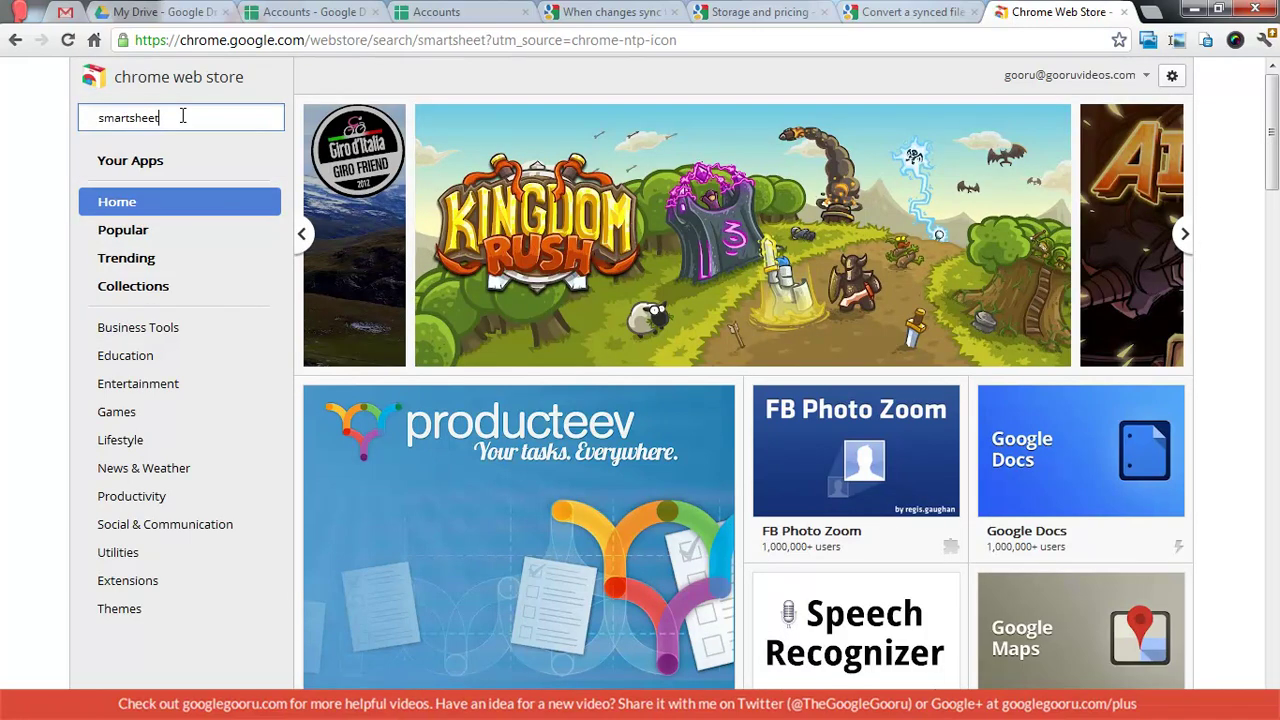
{"action": "left_click", "coordinate": [614, 168]}
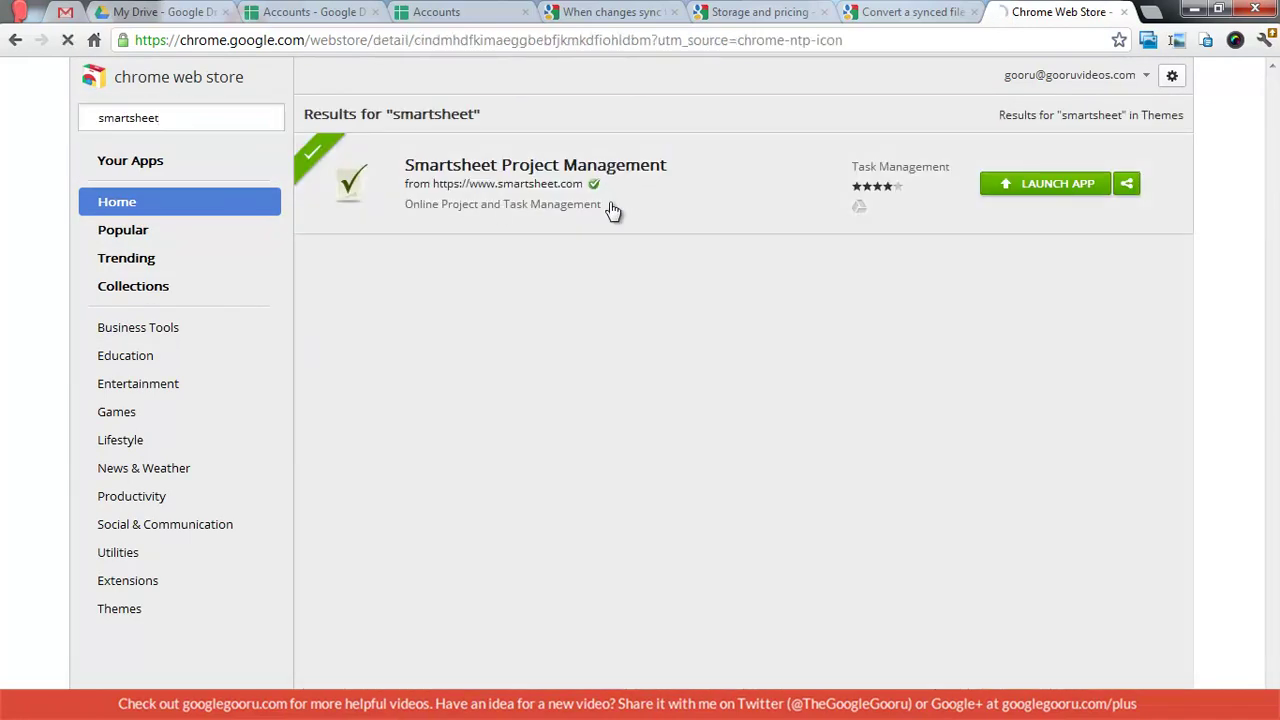
Step: Browse all apps that work with Google Drive, then close the store and return to Drive
{"action": "mouse_move", "coordinate": [920, 248]}
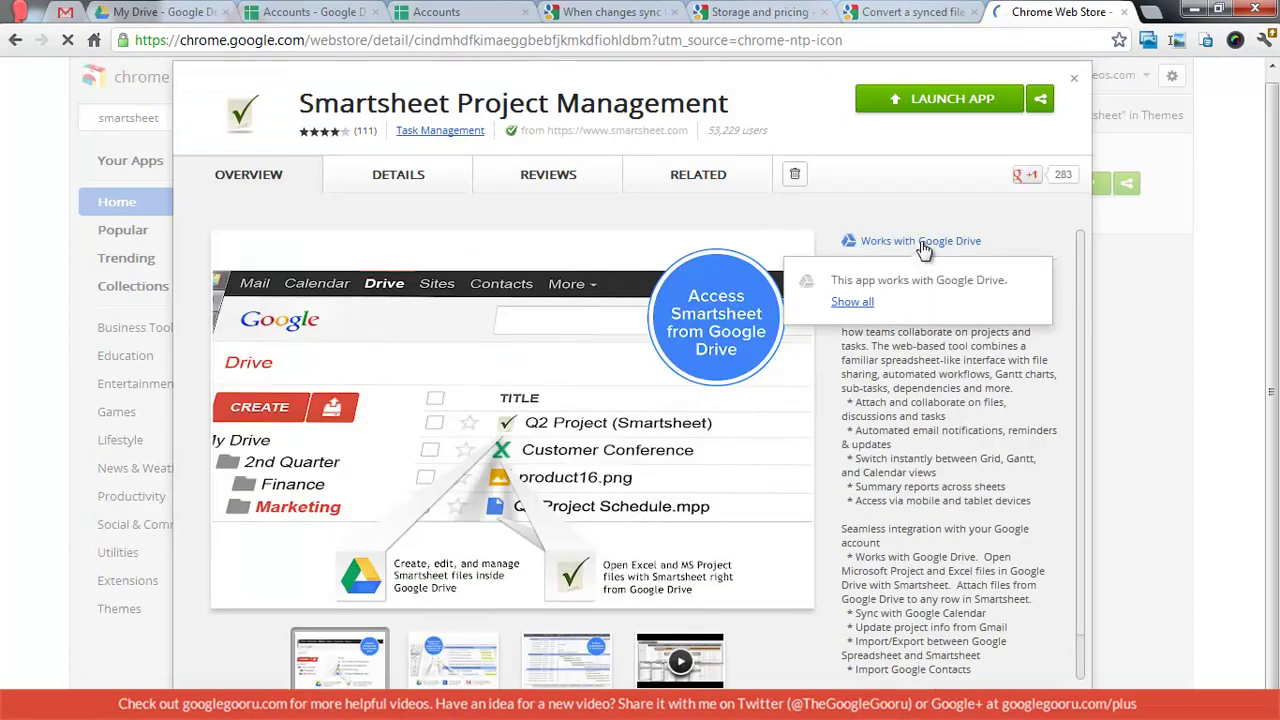
{"action": "left_click", "coordinate": [864, 306]}
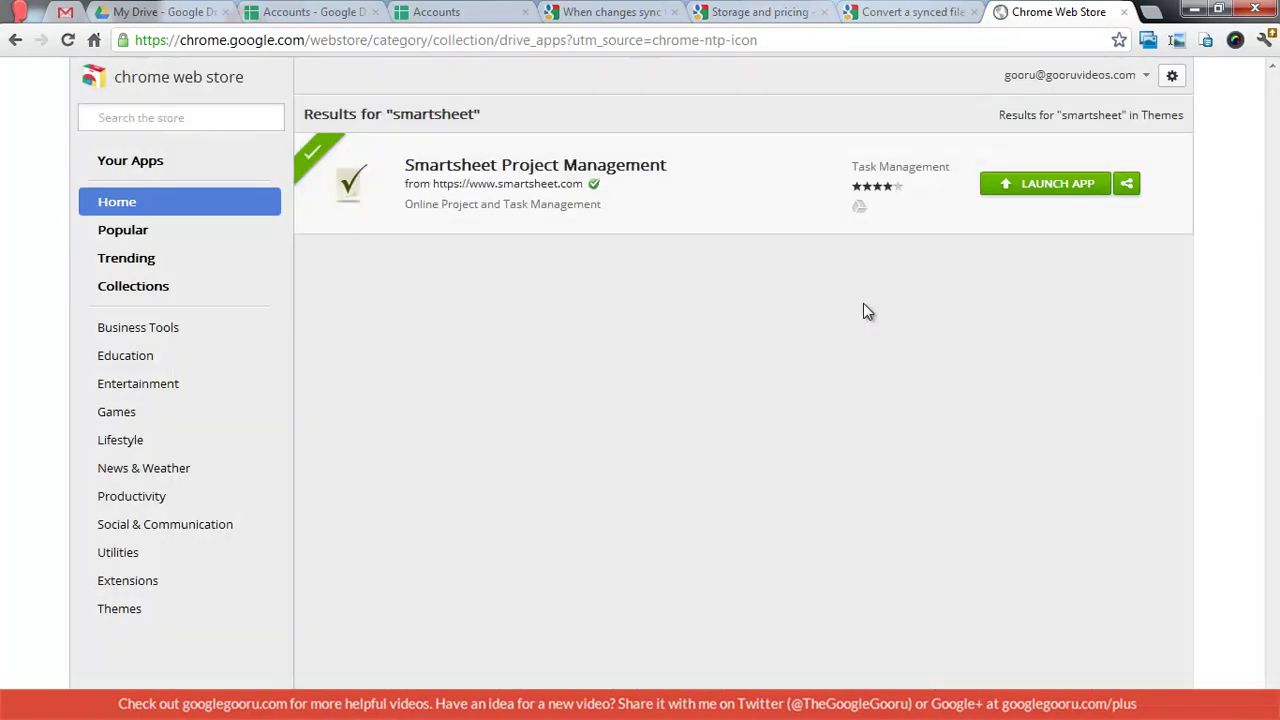
{"action": "mouse_move", "coordinate": [480, 425]}
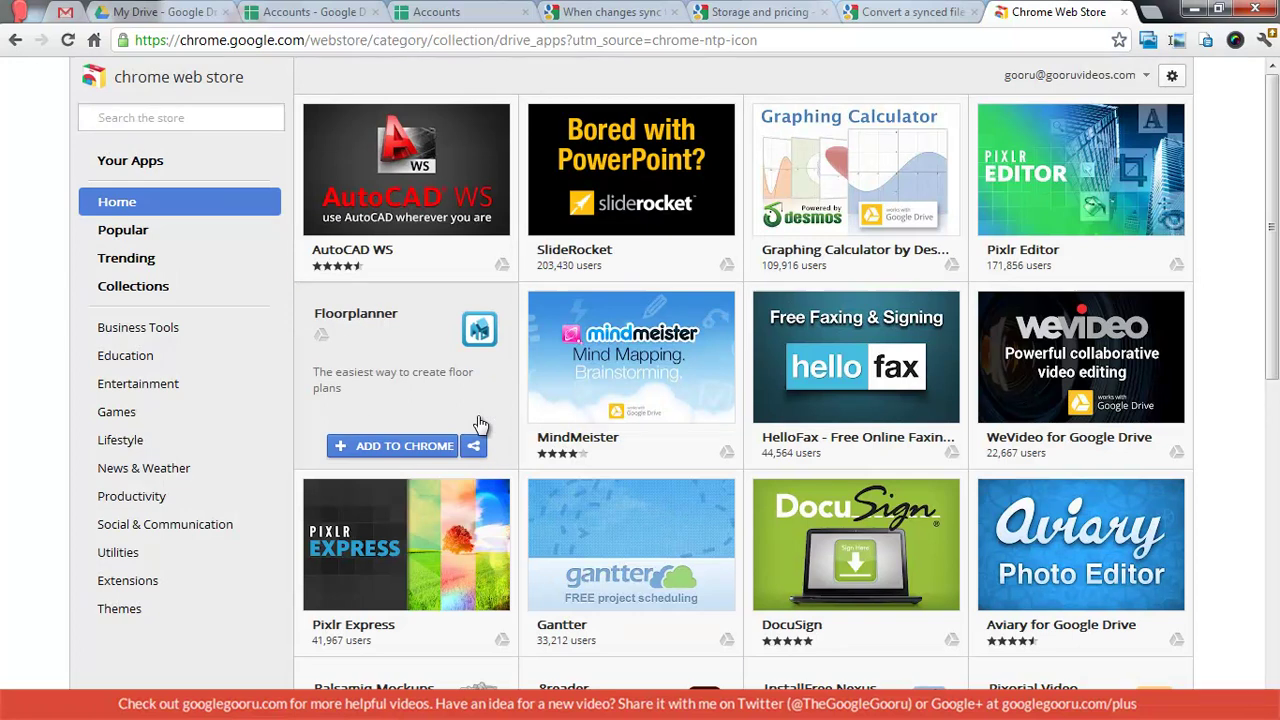
{"action": "scroll", "coordinate": [609, 451], "scroll_direction": "down", "scroll_amount": 2}
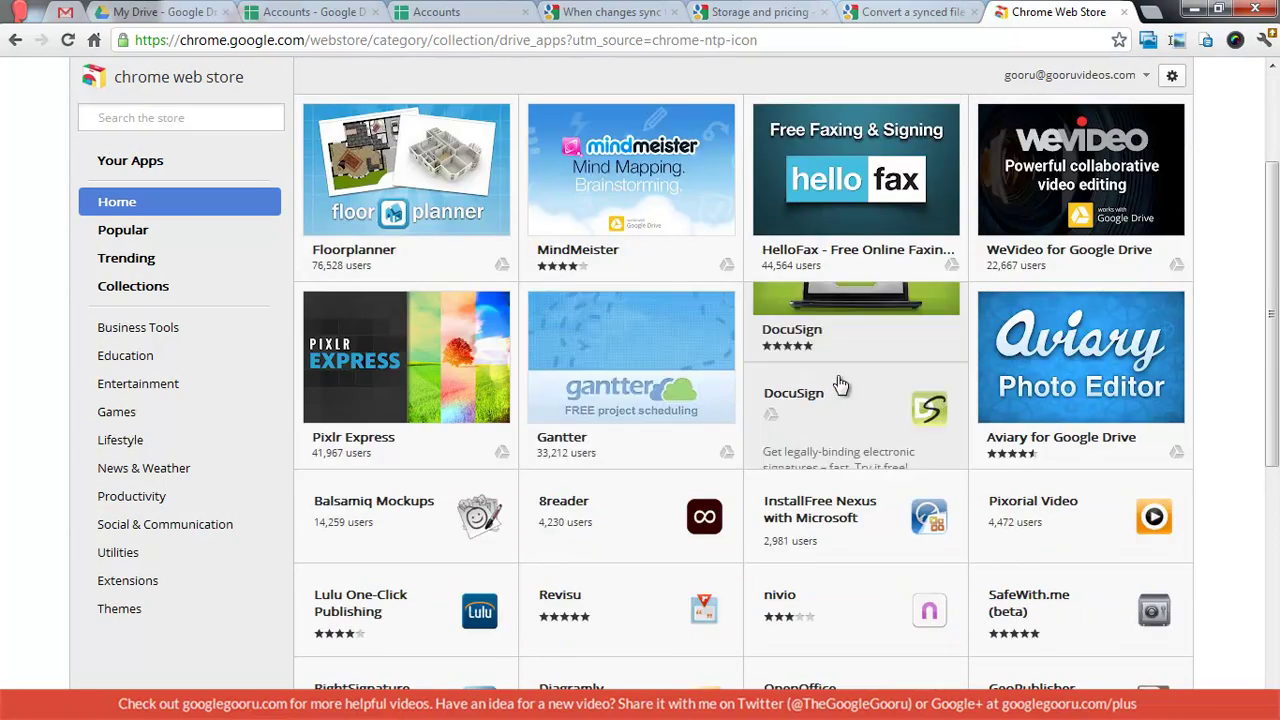
{"action": "scroll", "coordinate": [839, 560], "scroll_direction": "down", "scroll_amount": 2}
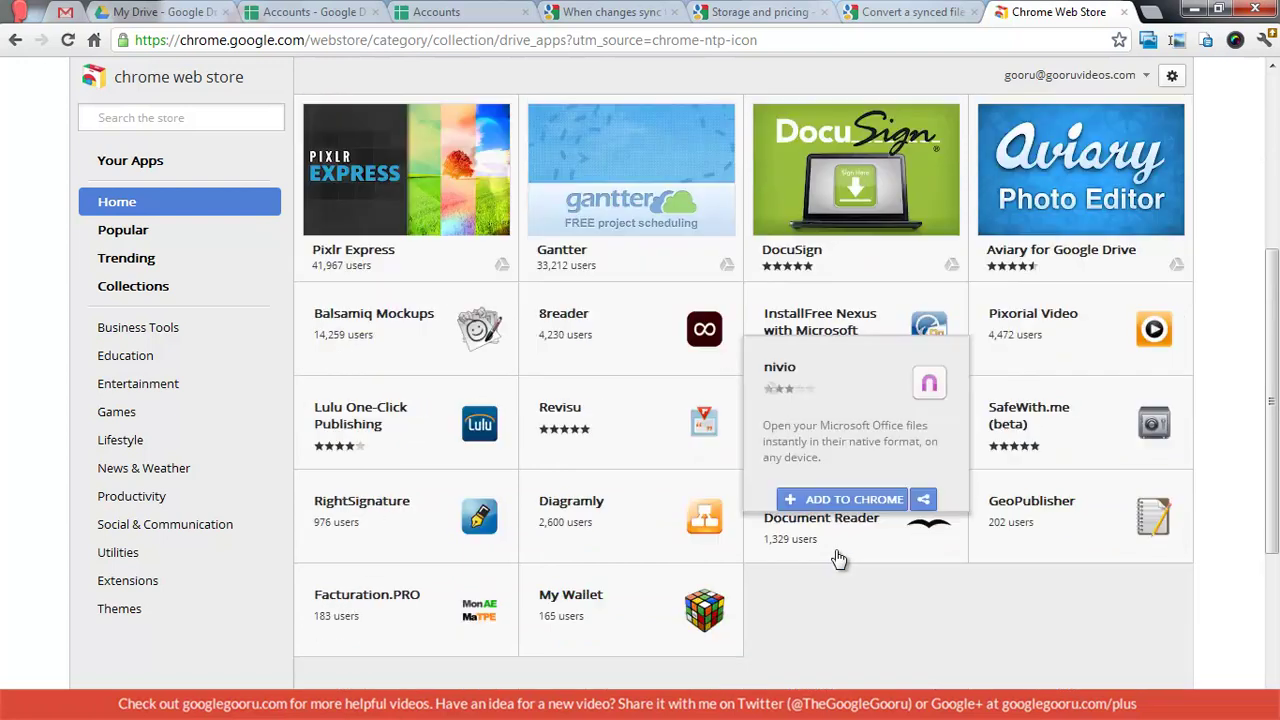
{"action": "scroll", "coordinate": [857, 374], "scroll_direction": "up", "scroll_amount": 6}
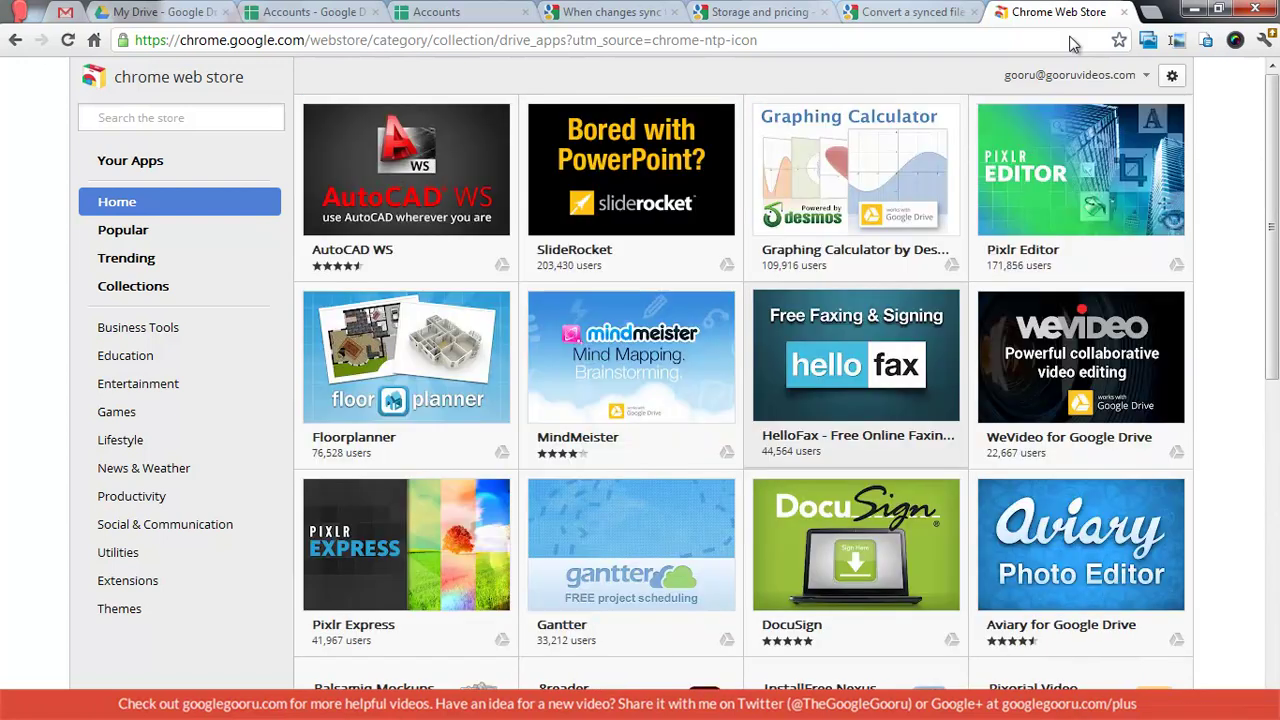
{"action": "left_click", "coordinate": [1124, 12]}
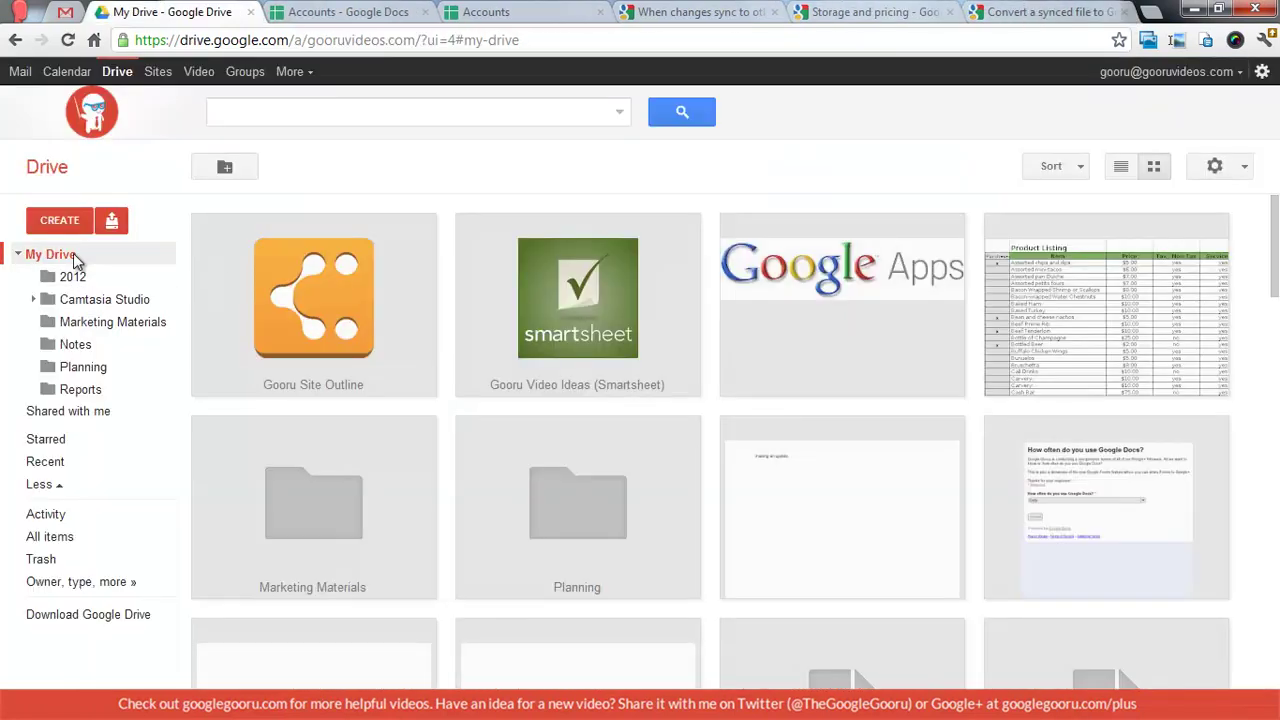